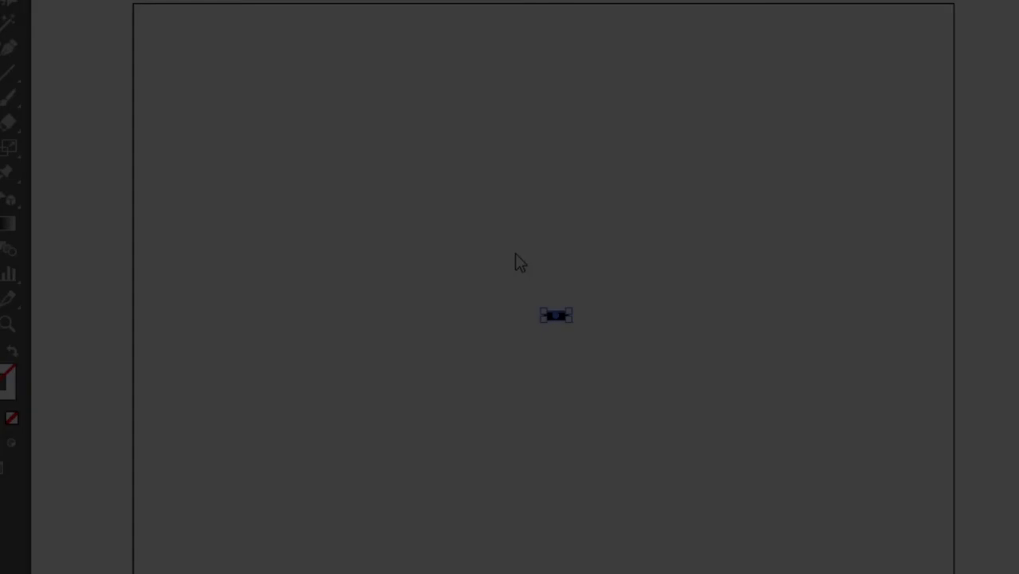
- Turn a bar into a twelve-spoke black starburst, then select it all and delete it
drag(571, 315, 883, 319)
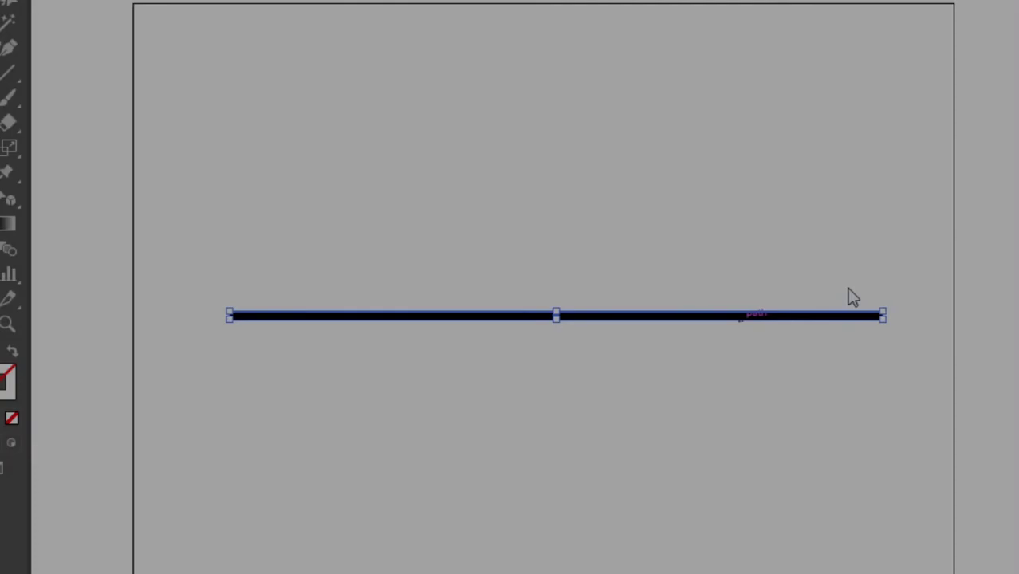
key(ctrl+a)
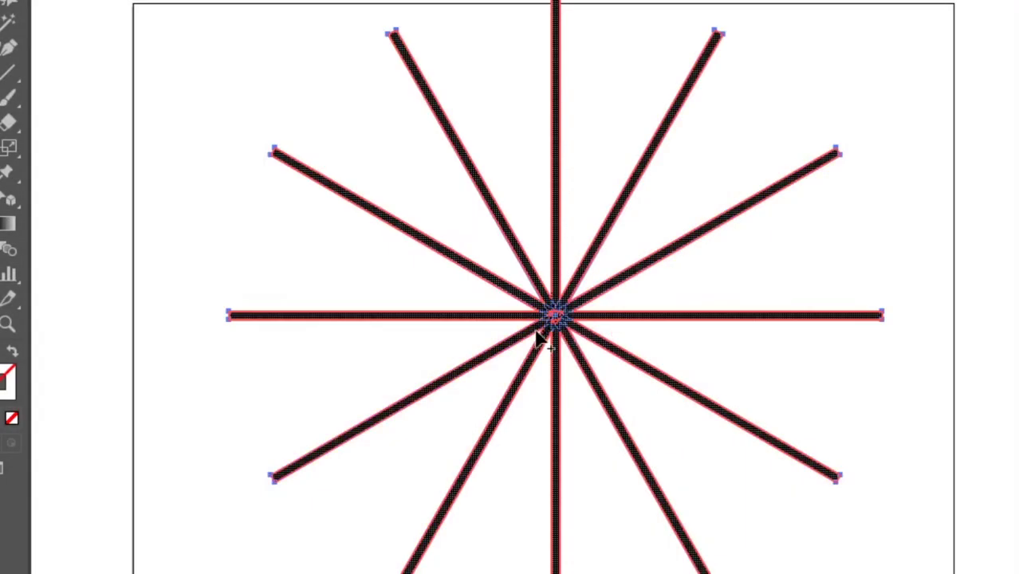
click(858, 381)
key(ctrl+a)
key(Delete)
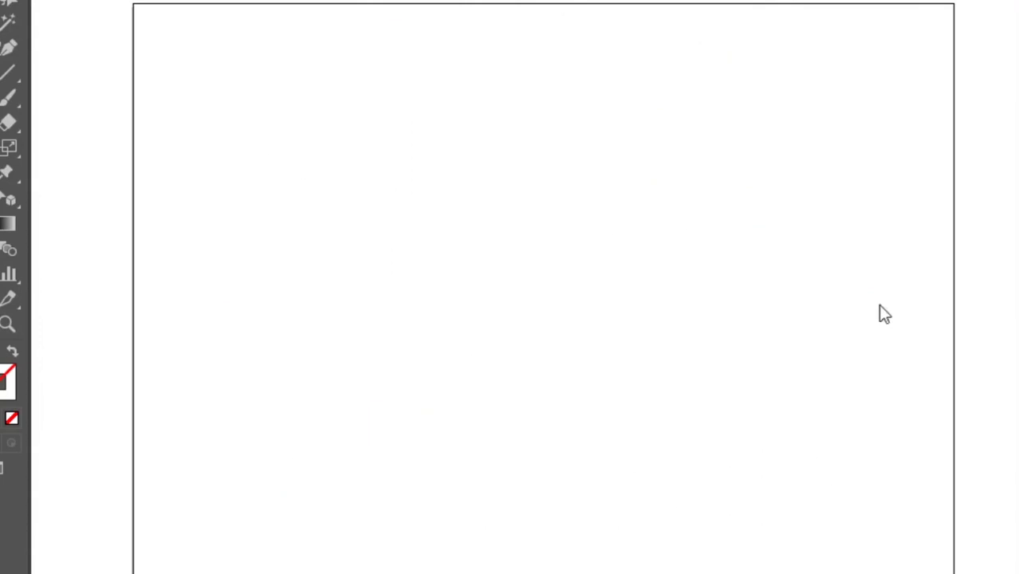
- Draw a stroked circle outline near the artboard centre and shrink it slightly
drag(567, 295, 646, 372)
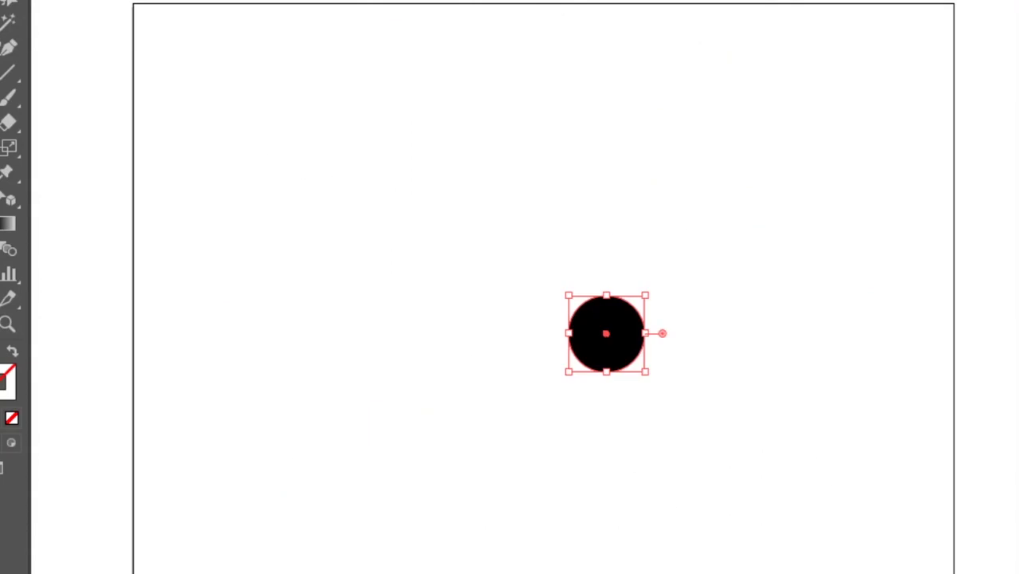
key(shift+x)
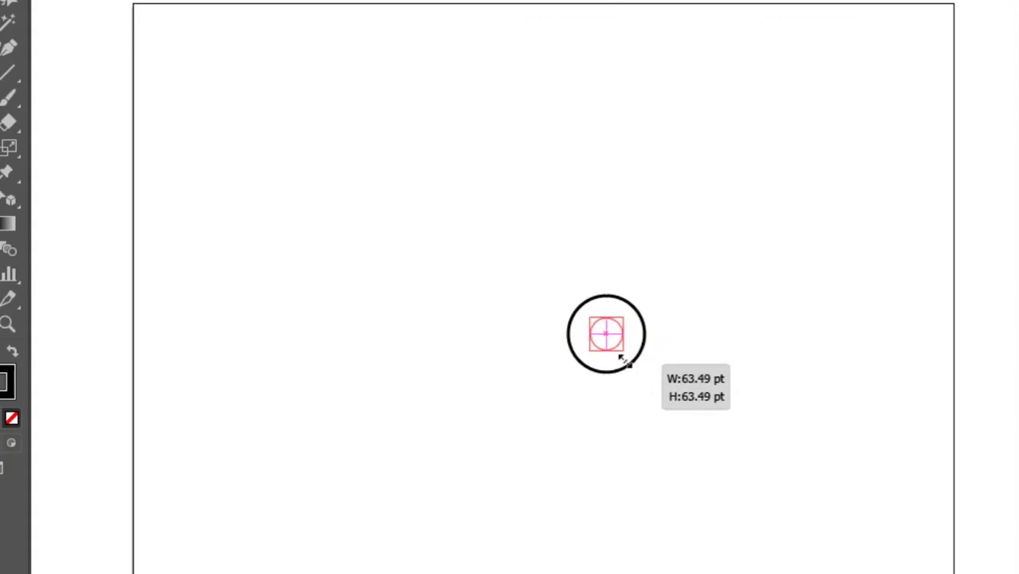
drag(646, 372, 626, 352)
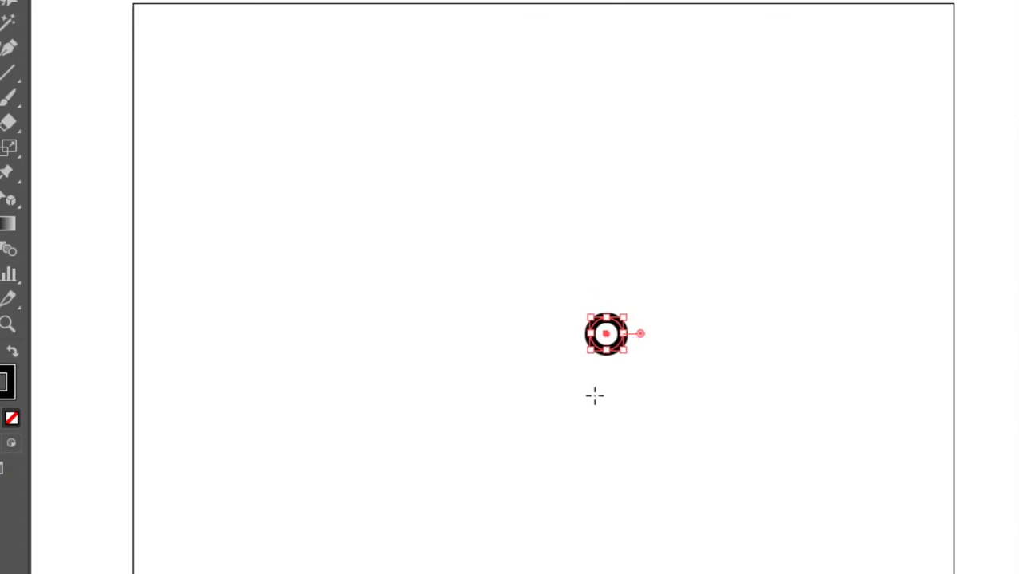
scroll(1002, 106, up, 3)
scroll(1002, 106, up, 3)
scroll(1005, 104, up, 3)
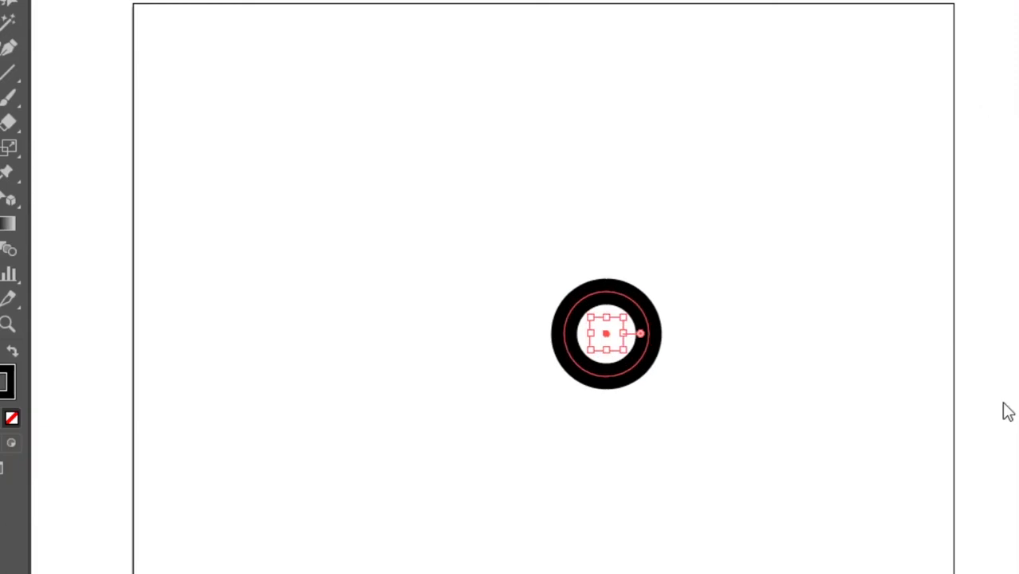
- Paste an inner ring copy, resize the outer ring, and enlarge the ring blend
key(ctrl+f)
click(632, 310)
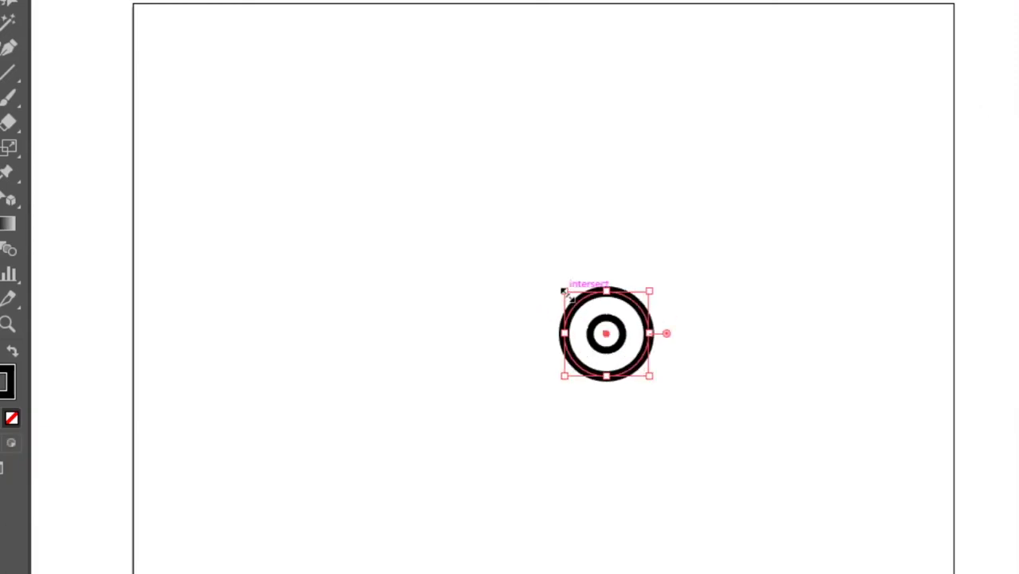
mouse_move(564, 289)
mouse_down()
mouse_move(729, 469)
mouse_move(795, 463)
mouse_move(787, 488)
mouse_up()
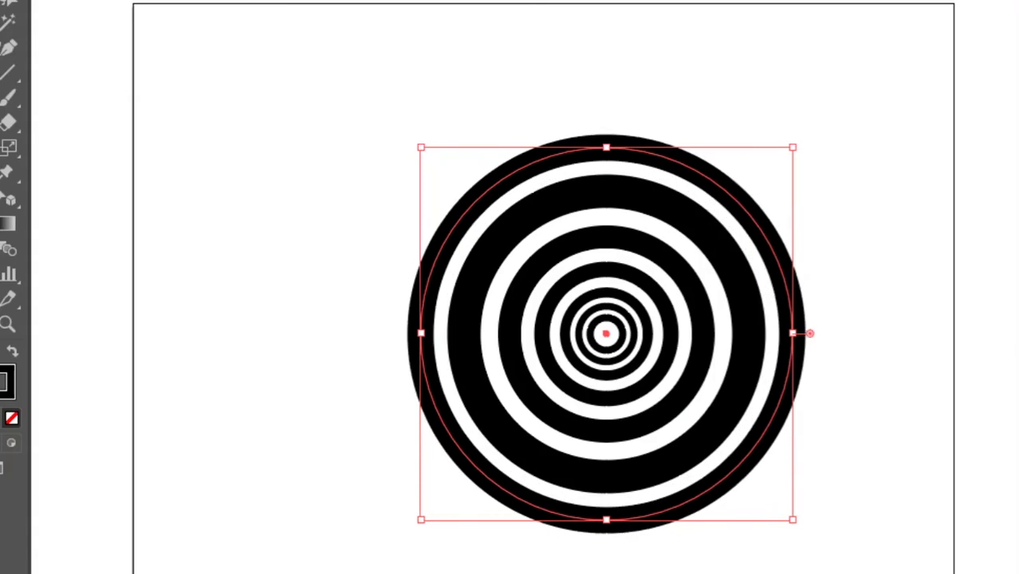
key(ctrl+z)
key(ctrl+z)
drag(607, 440, 837, 570)
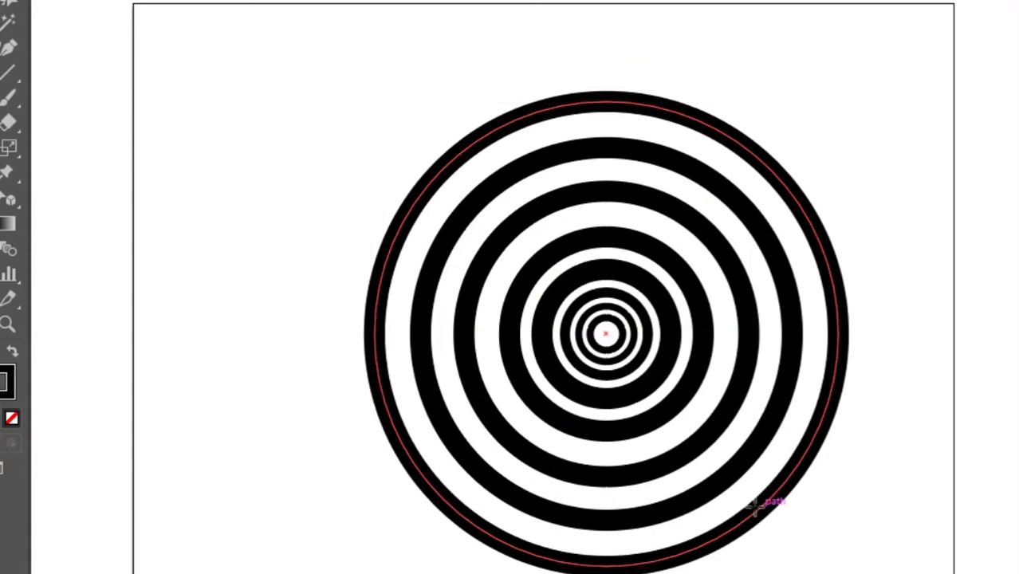
- Enlarge the ring blend further to fill the page
drag(773, 497, 909, 334)
drag(323, 90, 598, 239)
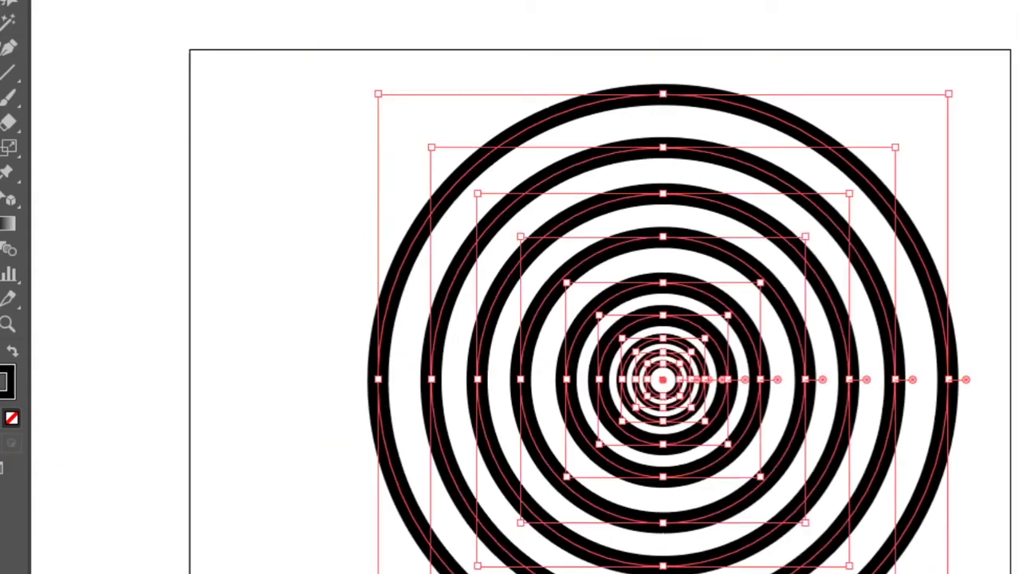
click(287, 130)
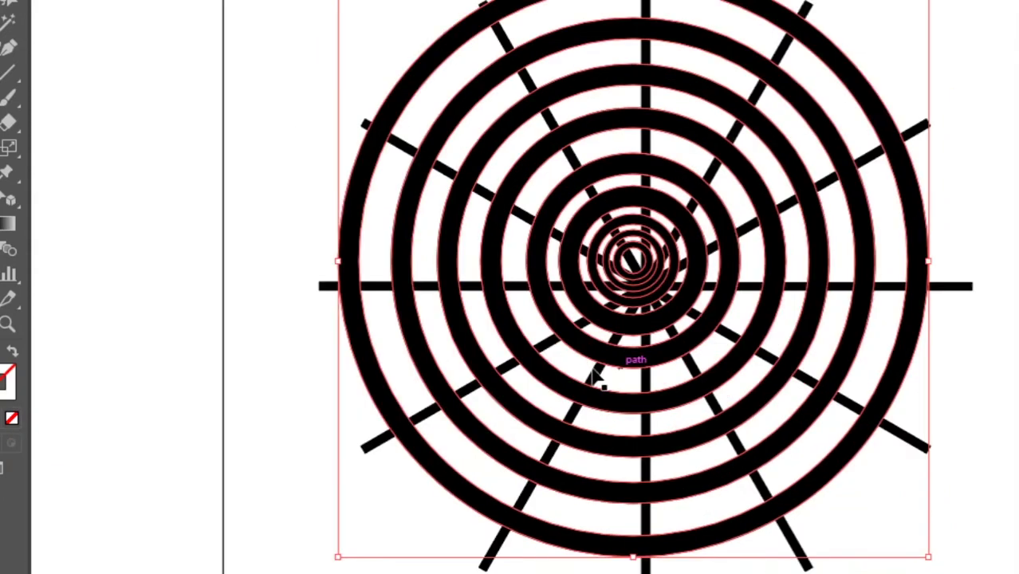
- Use Shape Builder to delete spoke tips, the outer ring's left arc and lower-left segments
key(shift+m)
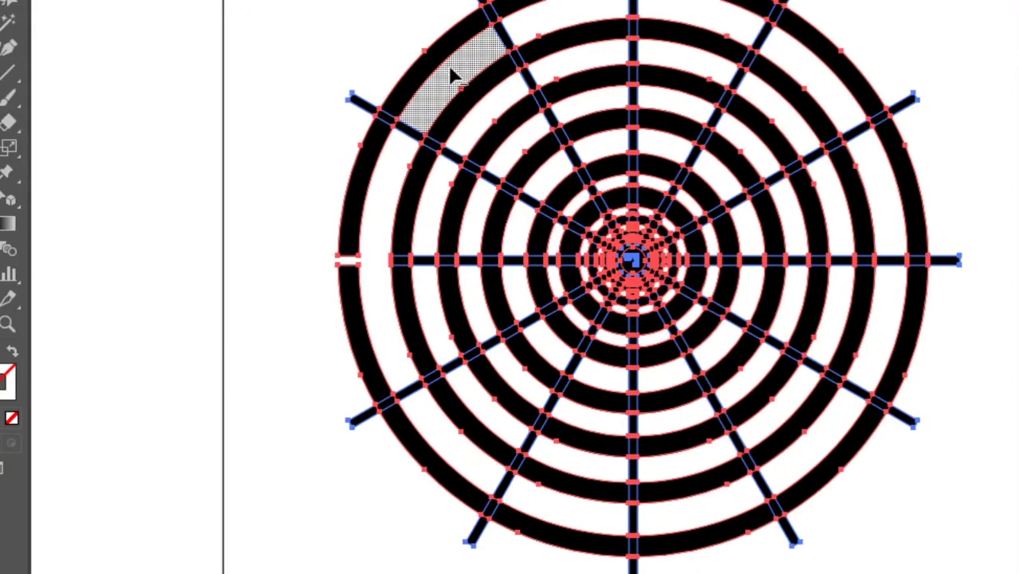
scroll(571, 327, right, 8)
scroll(571, 327, up, 2)
drag(147, 48, 409, 12)
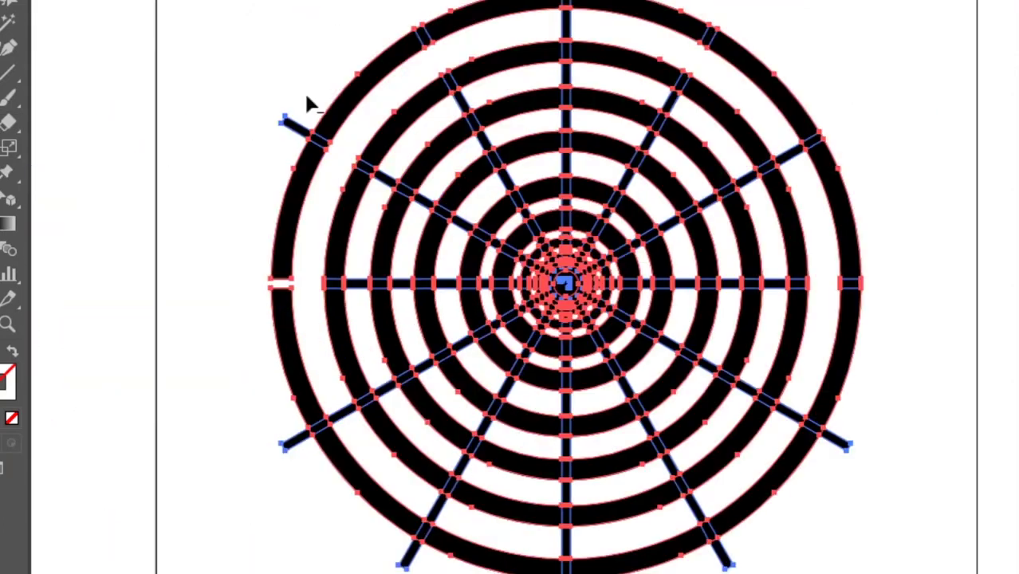
mouse_move(304, 91)
mouse_down()
mouse_move(668, 190)
mouse_move(637, 447)
mouse_up()
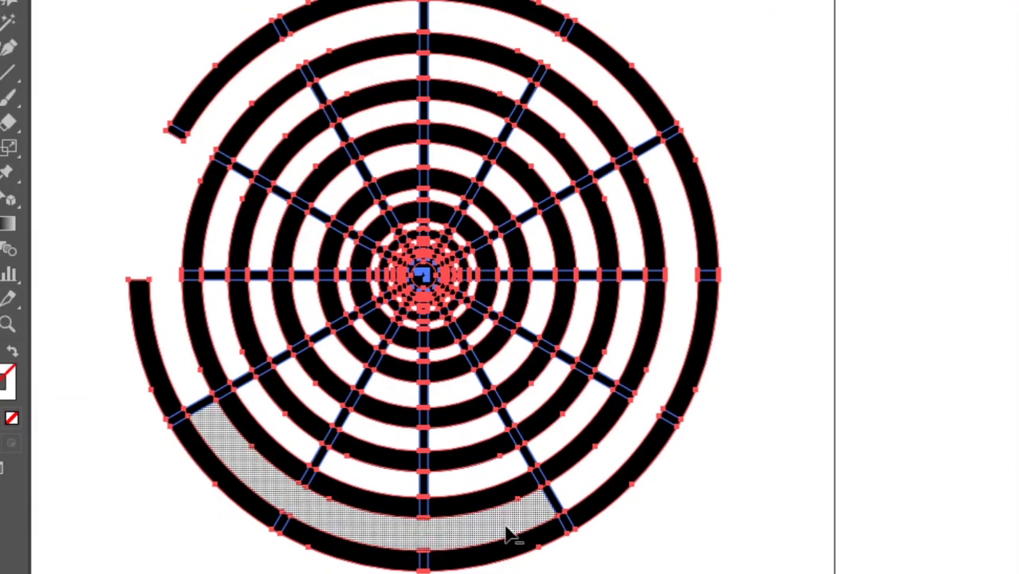
drag(344, 424, 405, 394)
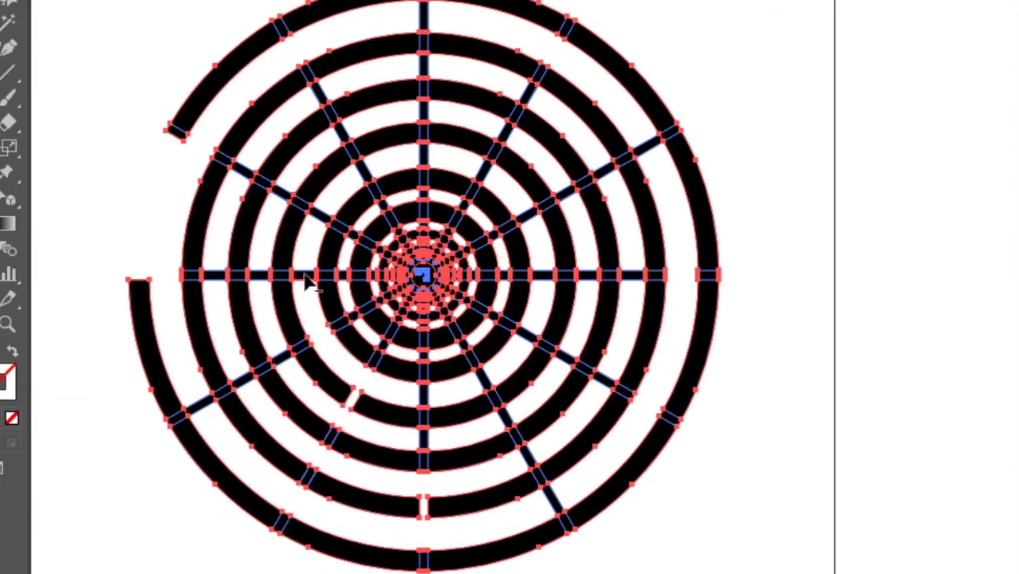
- Merge lower-left ring walls and open gaps at the left spoke, upper-left spoke and right ring
drag(307, 280, 427, 299)
drag(166, 272, 212, 285)
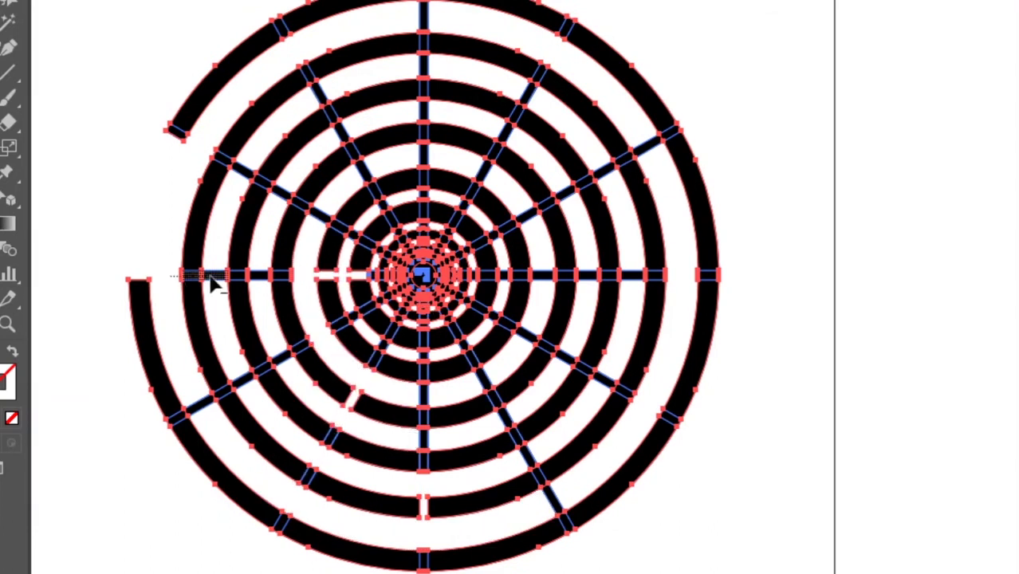
drag(319, 103, 491, 124)
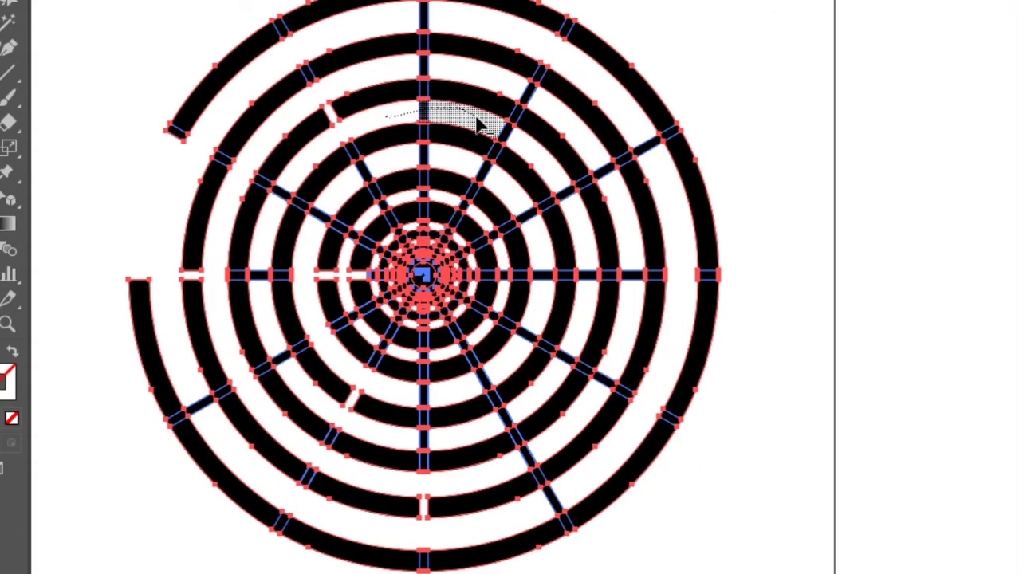
click(549, 204)
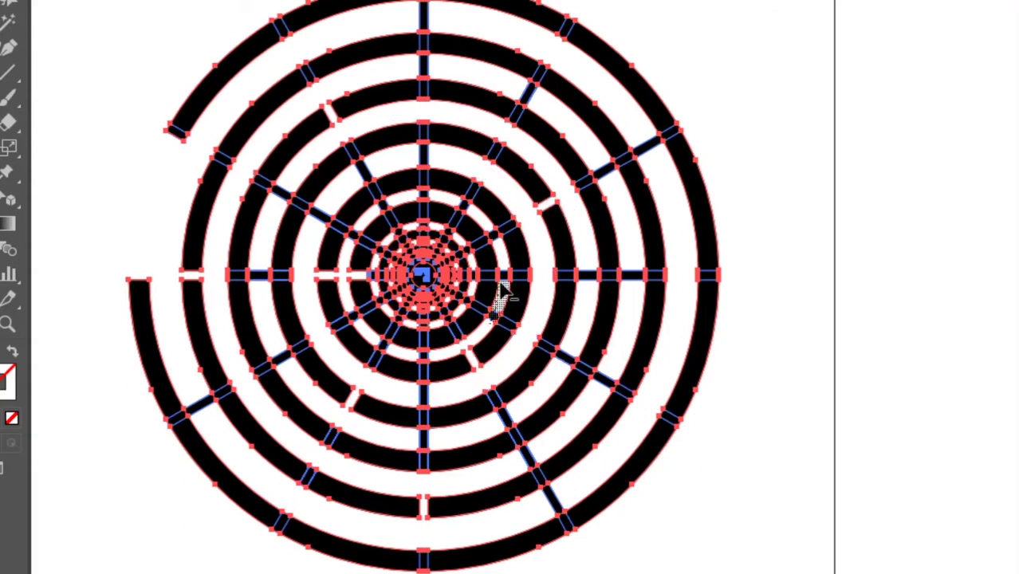
click(488, 241)
- Zoom into the centre and merge or clear several inner ring segments into passages
key(ctrl+plus)
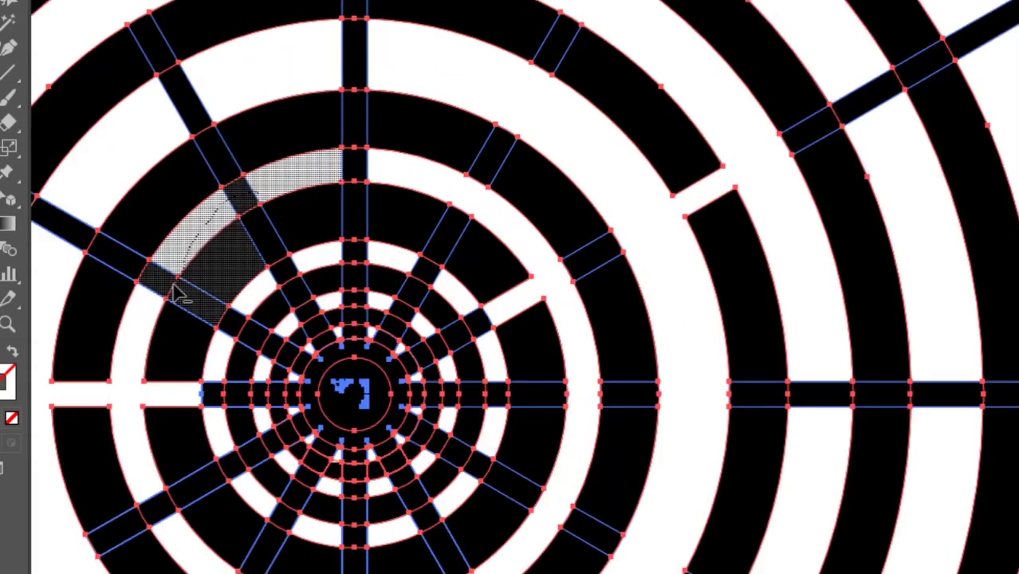
scroll(283, 478, down, 2)
scroll(377, 415, left, 3)
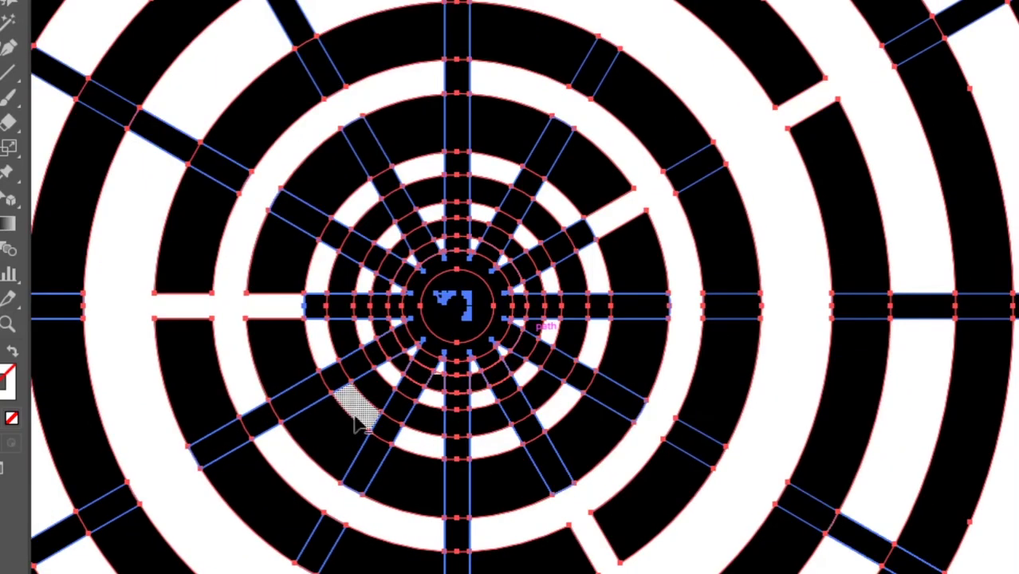
drag(399, 191, 336, 375)
click(325, 357)
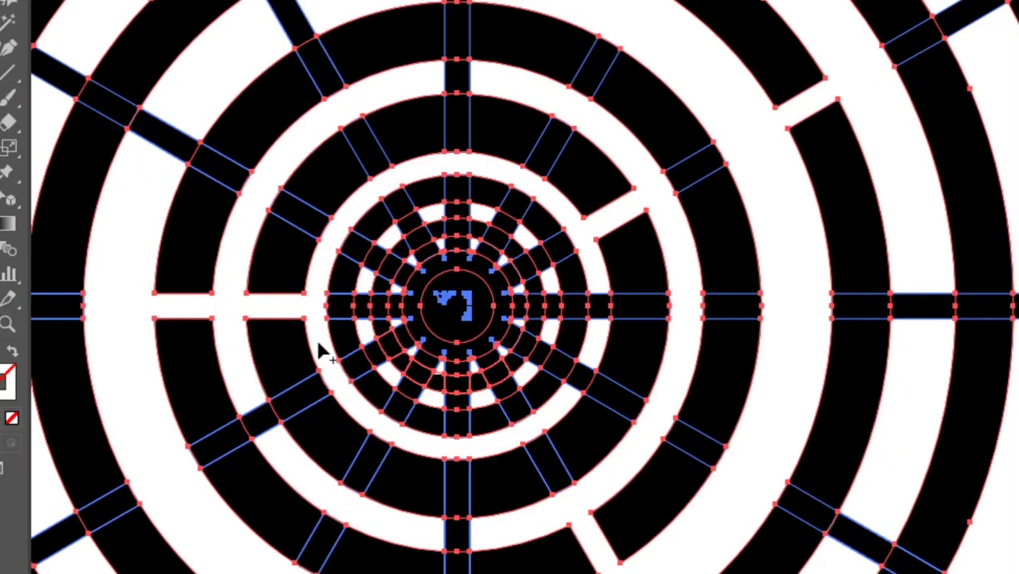
drag(363, 247, 545, 283)
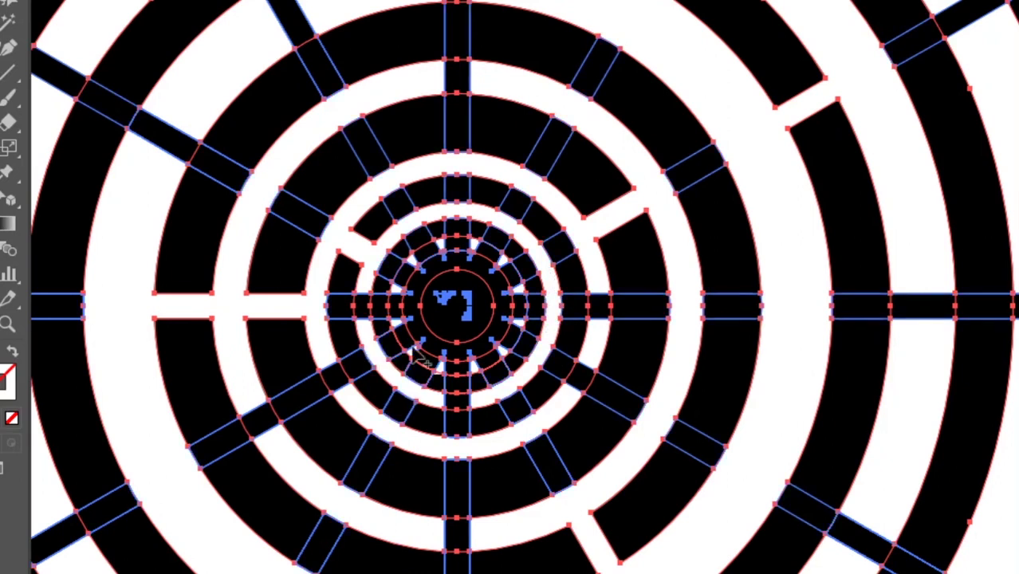
drag(491, 233, 508, 340)
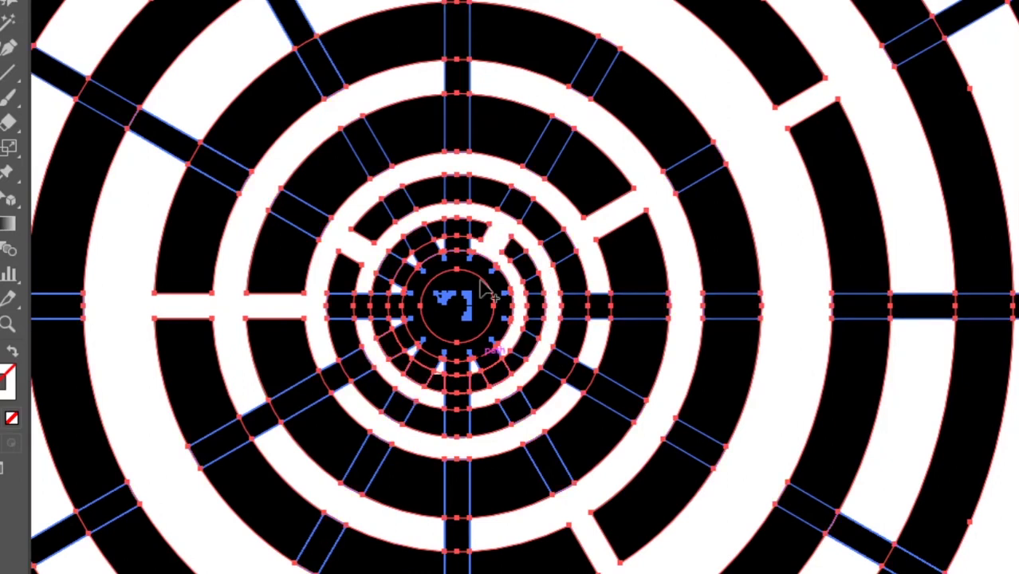
- Delete the filled centre circle and remove inner ring segments around the hub
scroll(494, 307, up, 5)
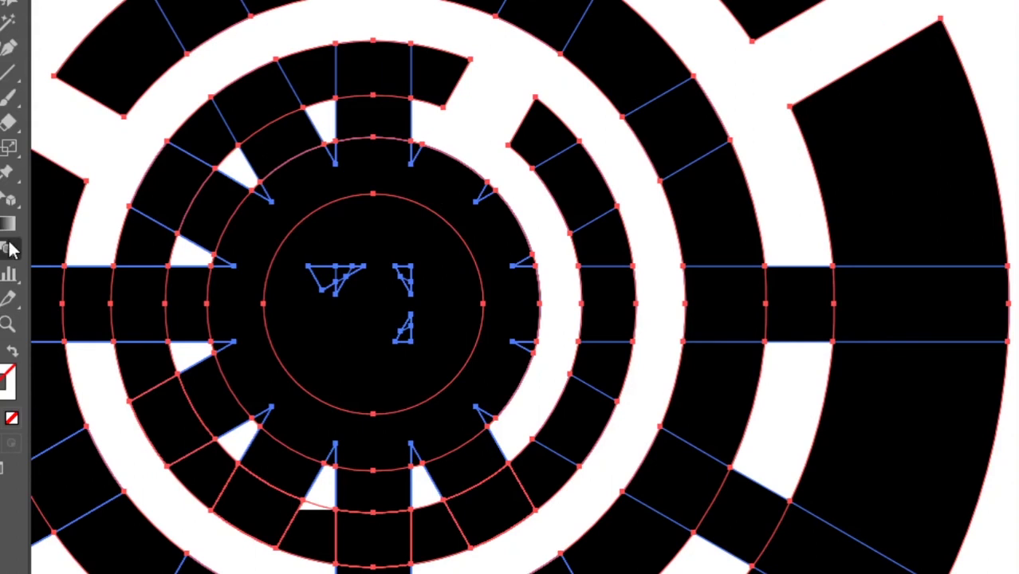
key(ctrl+z)
drag(412, 356, 398, 318)
drag(284, 148, 313, 522)
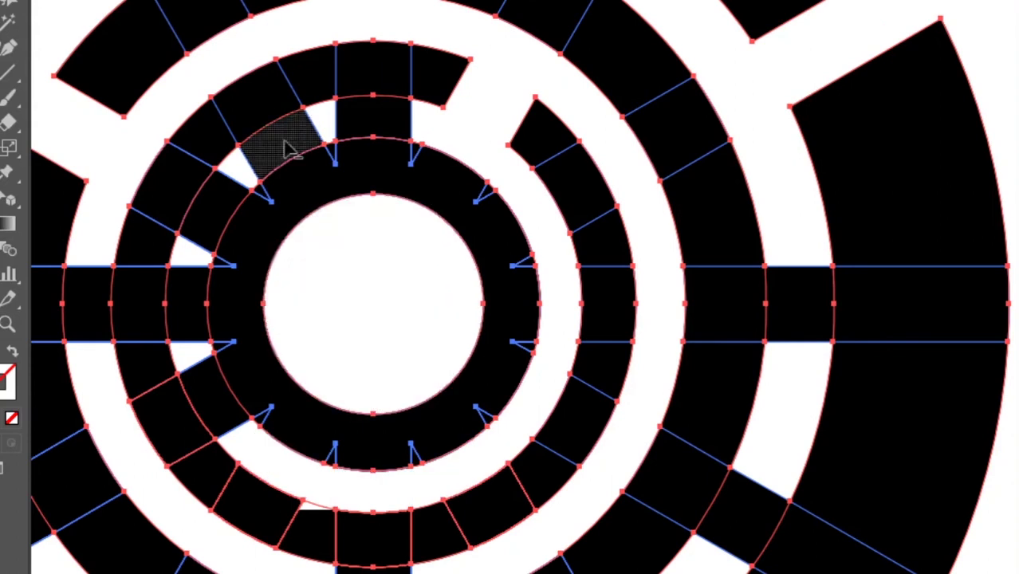
alt+click(372, 538)
alt+click(619, 303)
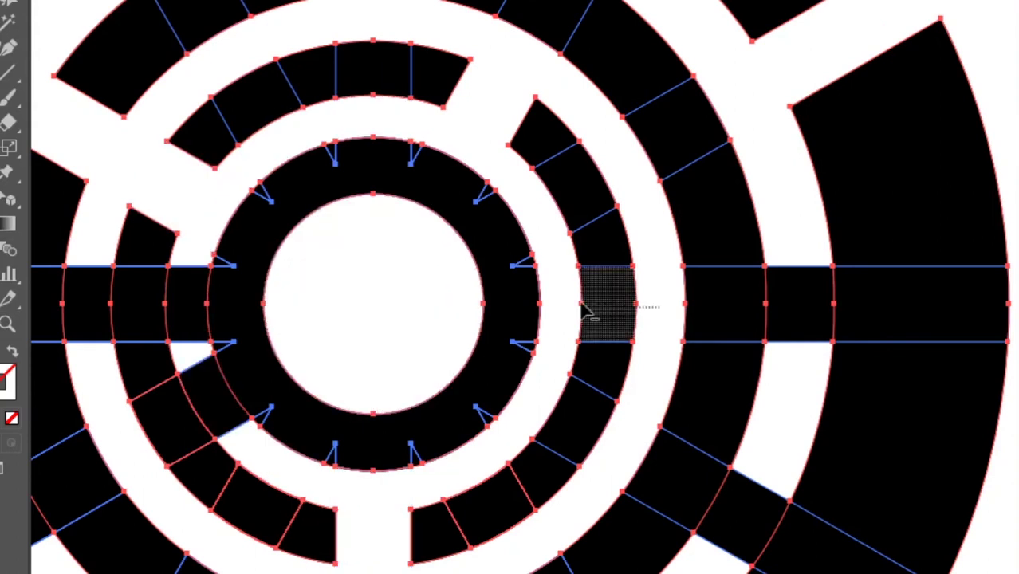
alt+click(606, 371)
alt+click(543, 475)
alt+click(437, 533)
- Cut a narrow rectangle's area out of the bottom of the innermost ring
key(m)
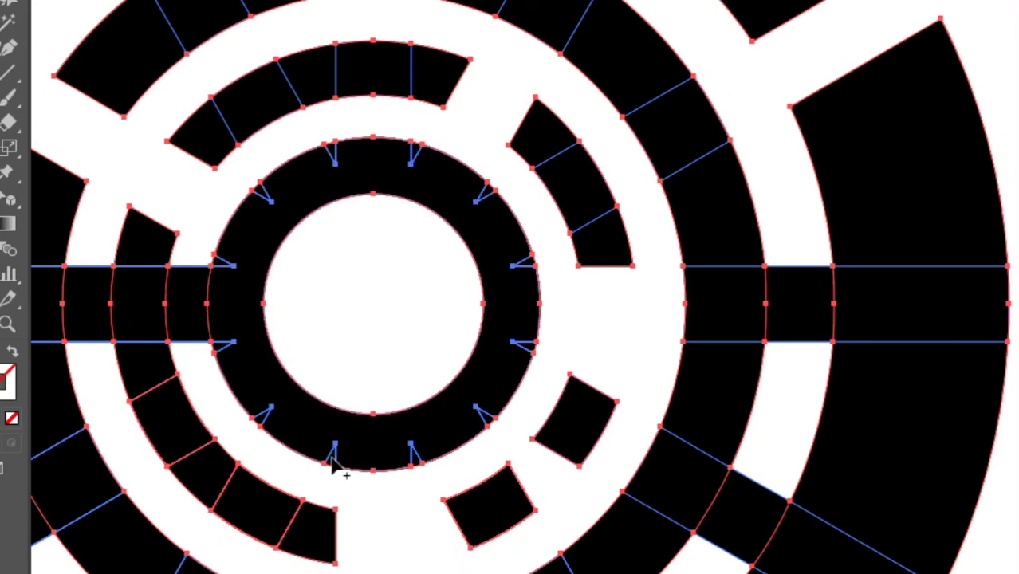
drag(337, 375, 401, 514)
key(ctrl+a)
key(shift+m)
alt+click(369, 439)
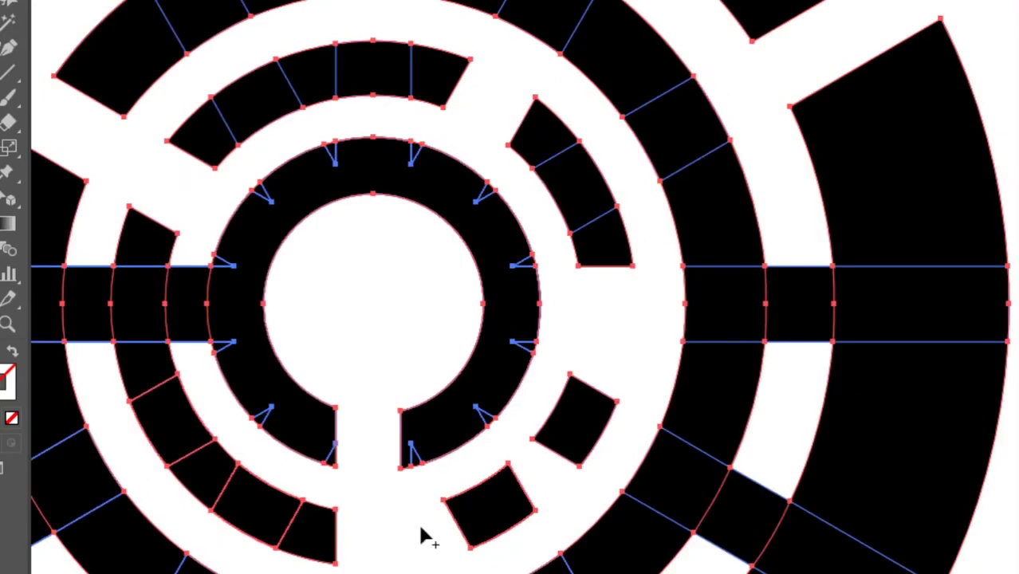
- Draw a rectangle across the inner ring's right side and Shape Builder it out, then deselect
key(m)
mouse_move(411, 256)
mouse_down()
mouse_move(564, 334)
mouse_move(562, 323)
mouse_up()
key(ctrl+a)
key(shift+m)
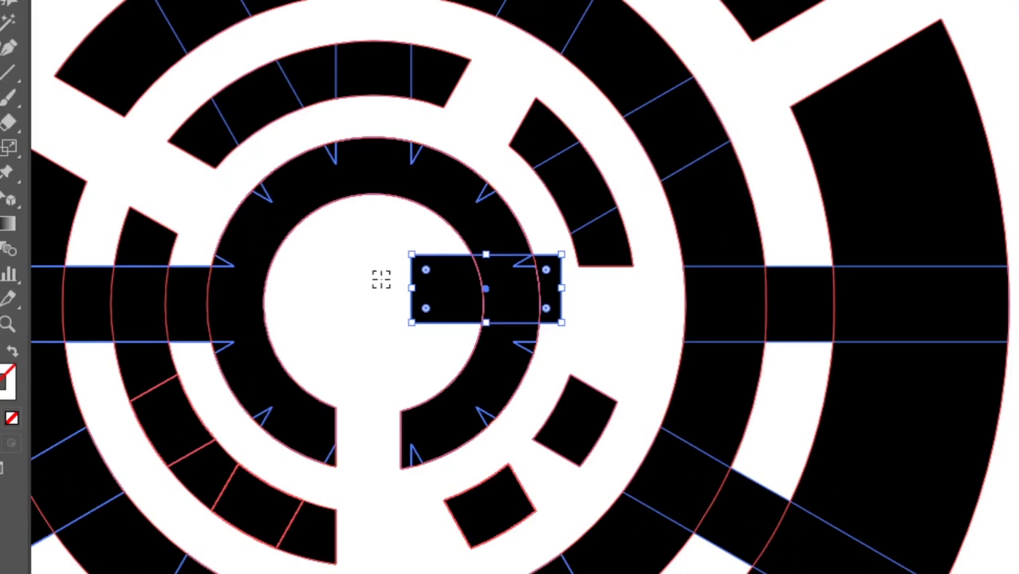
alt+click(564, 303)
key(ctrl+shift+a)
- Zoom out, select the whole maze and merge its pieces with Shape Builder for the dark green 3D extrusion
key(z)
alt+click(626, 369)
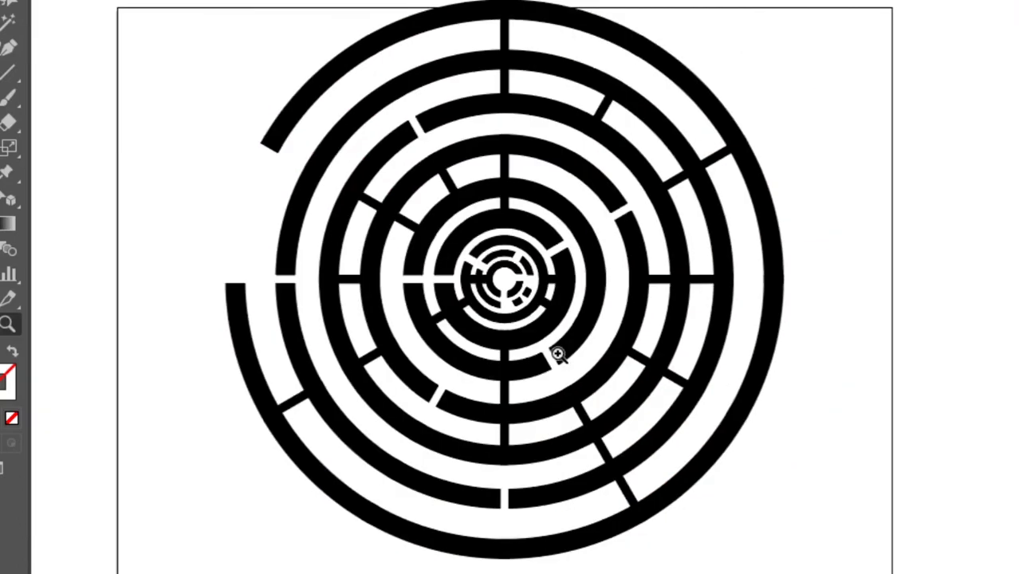
key(ctrl+a)
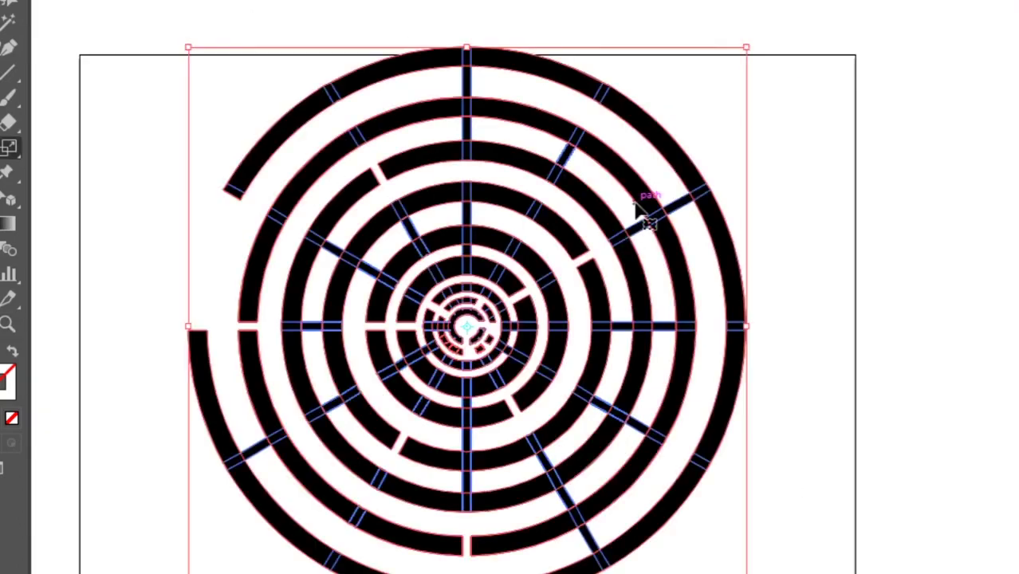
key(shift+m)
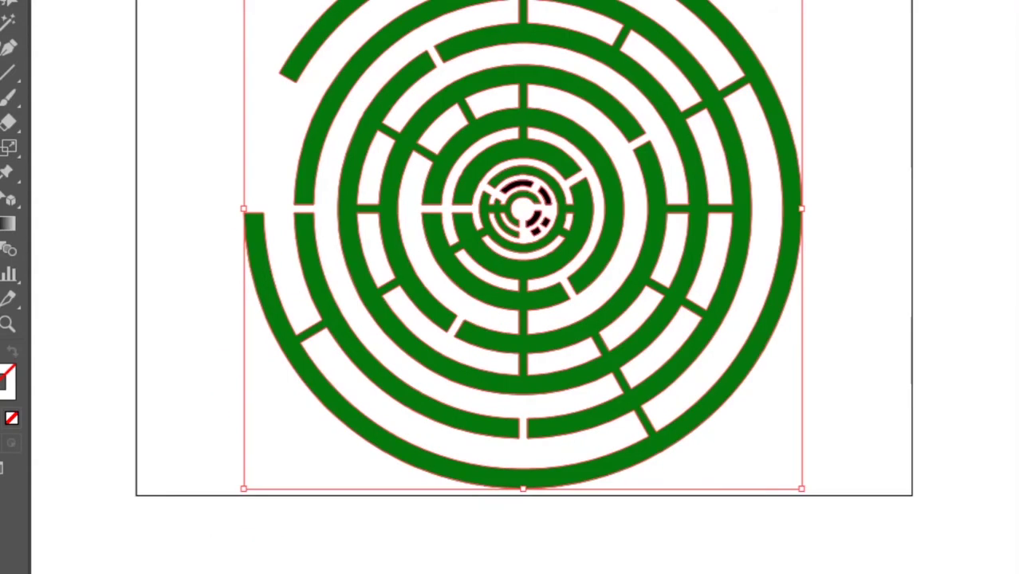
key(ctrl+a)
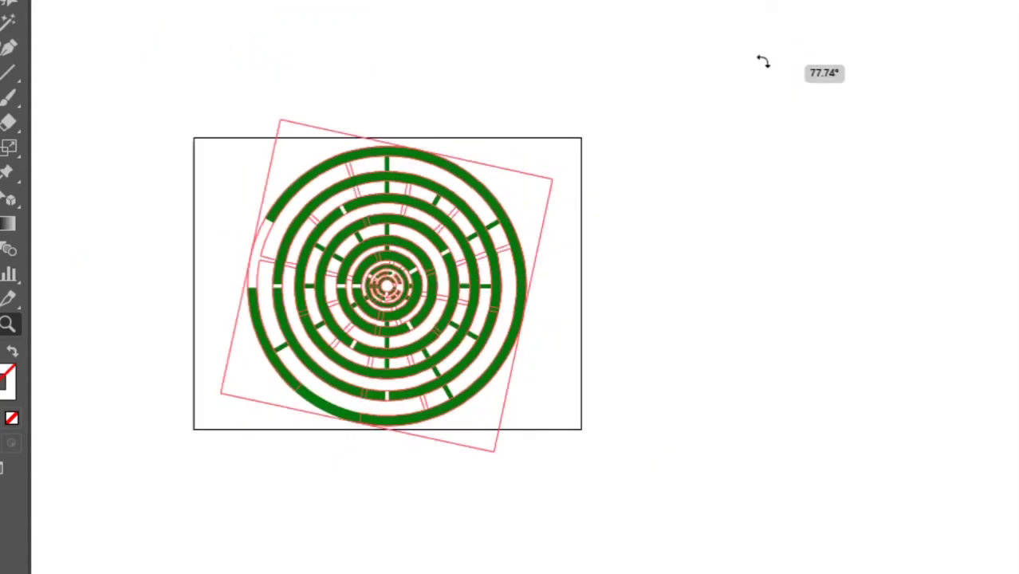
- Rotate the 3D maze into an isometric orientation and zoom in to inspect it
drag(761, 61, 554, 158)
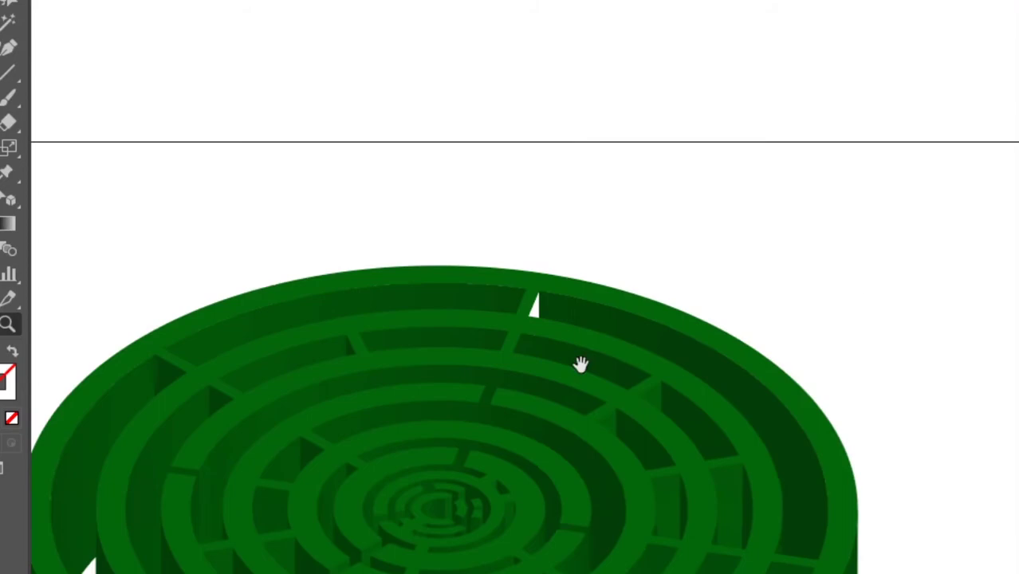
drag(580, 364, 602, 364)
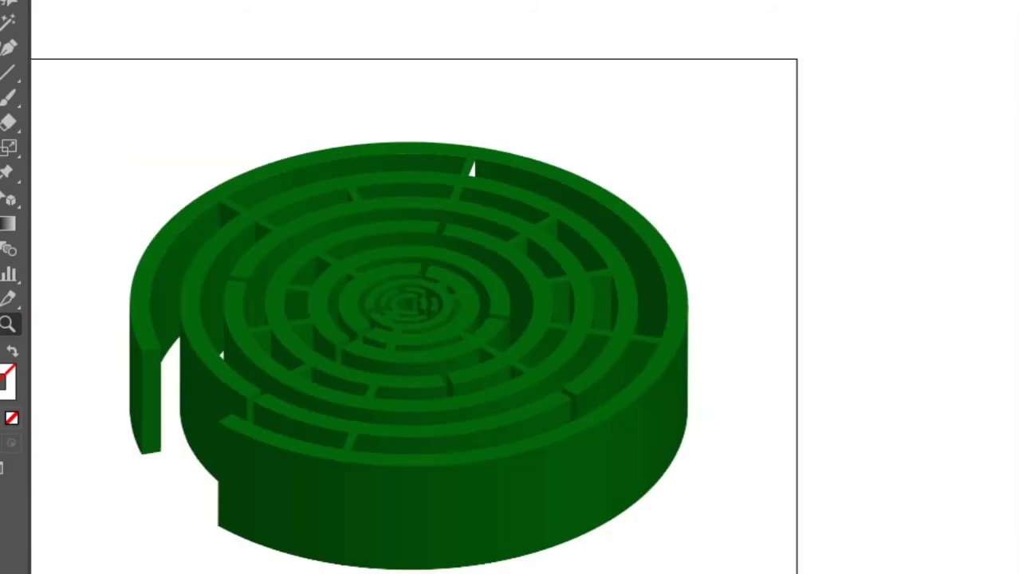
click(343, 303)
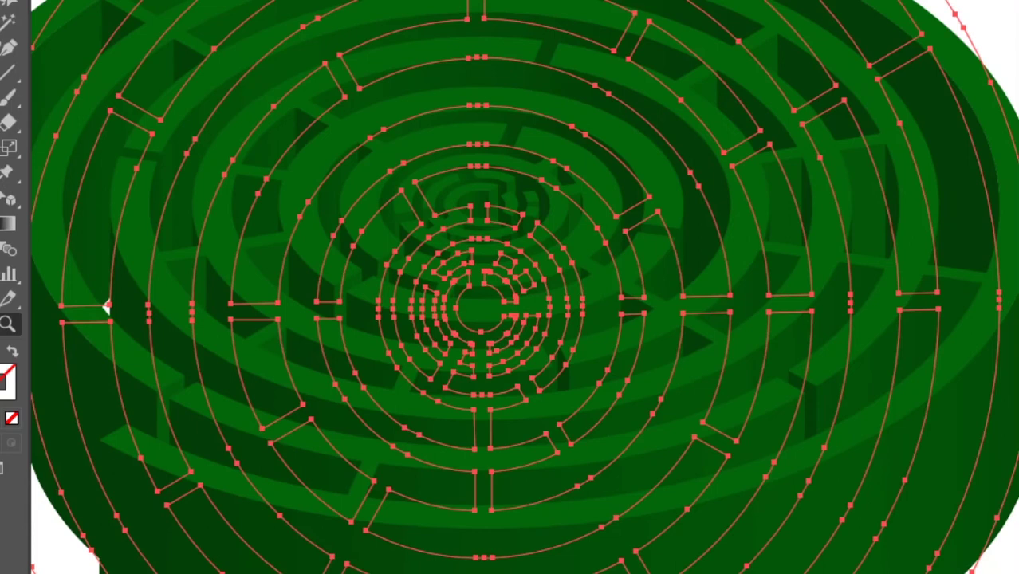
click(860, 241)
alt+click(844, 200)
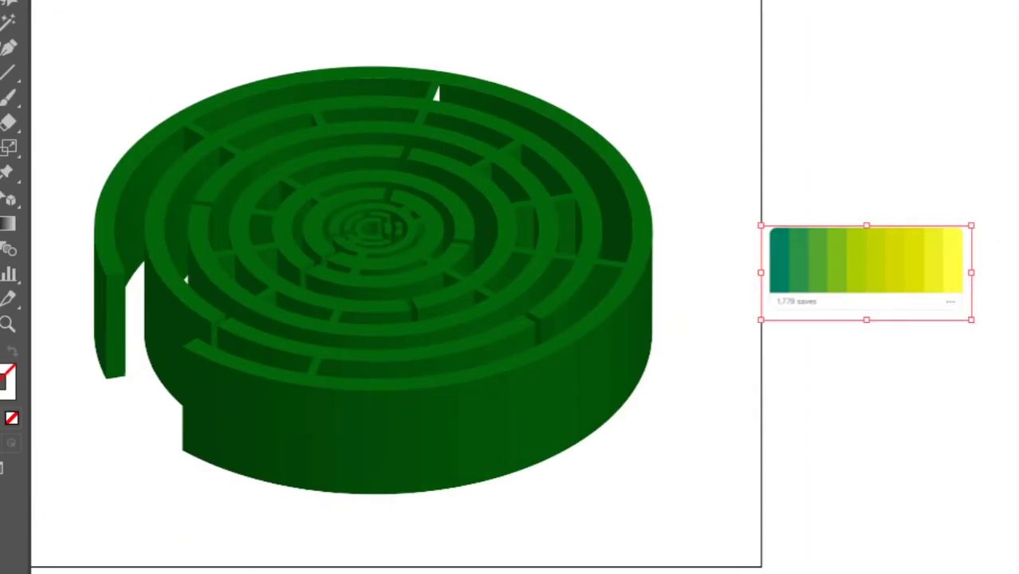
- Move the palette image to the lower right and colour two left front wall faces
click(703, 360)
drag(949, 272, 932, 339)
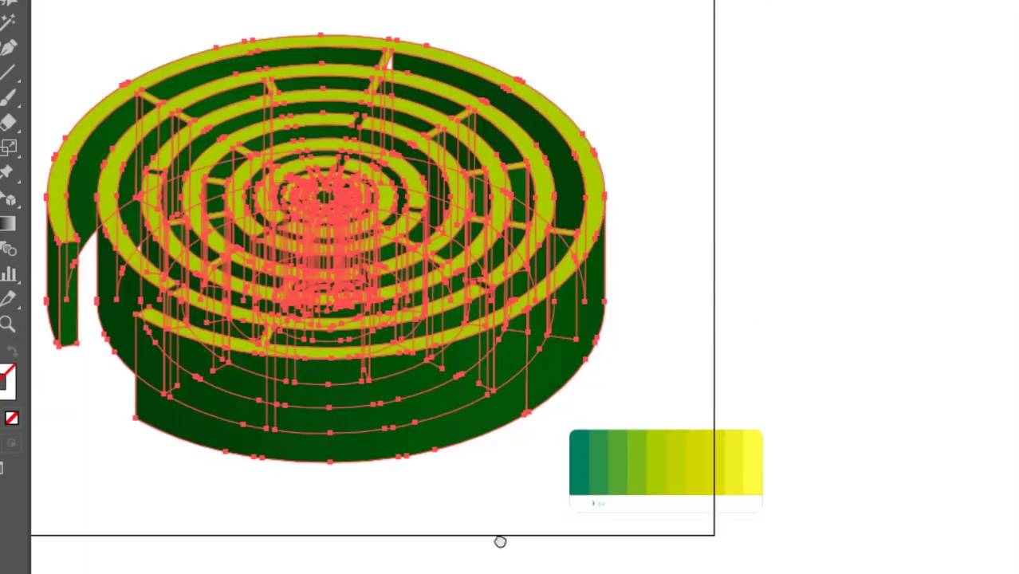
click(179, 374)
click(143, 375)
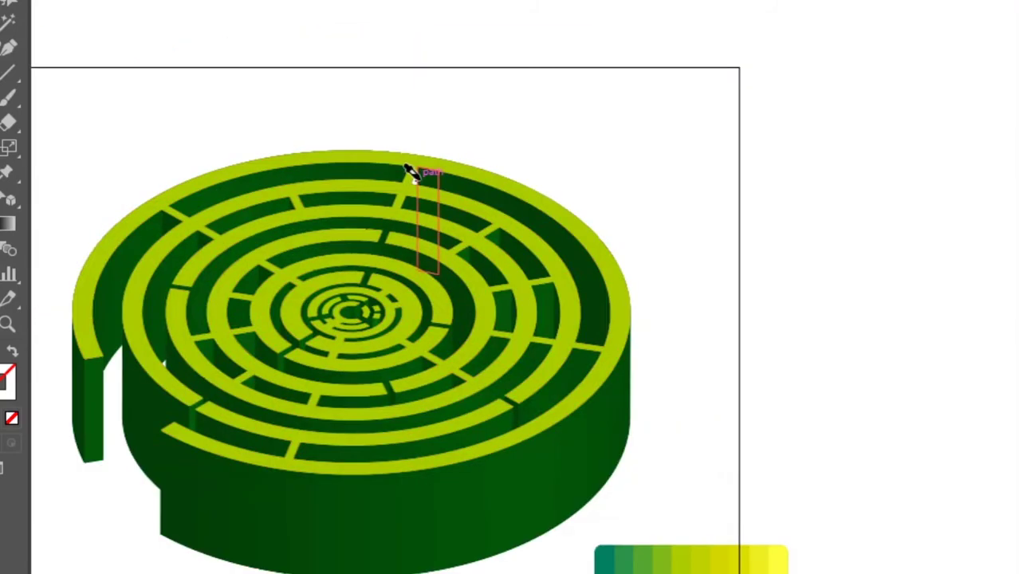
- Inspect the maze's top edge notch, discard the traced path, and fit the artboard in view
drag(412, 166, 439, 273)
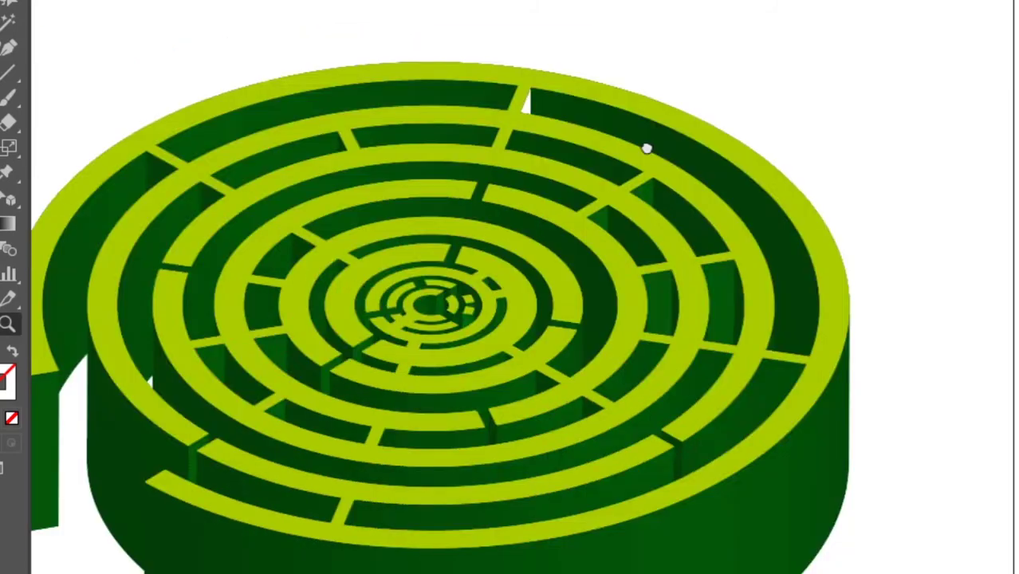
click(479, 131)
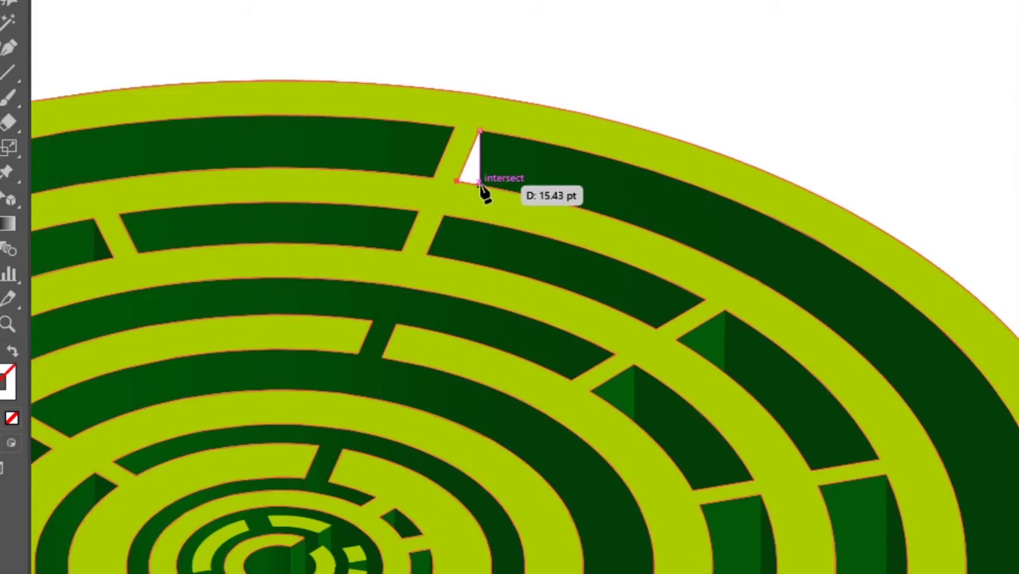
key(ctrl+a)
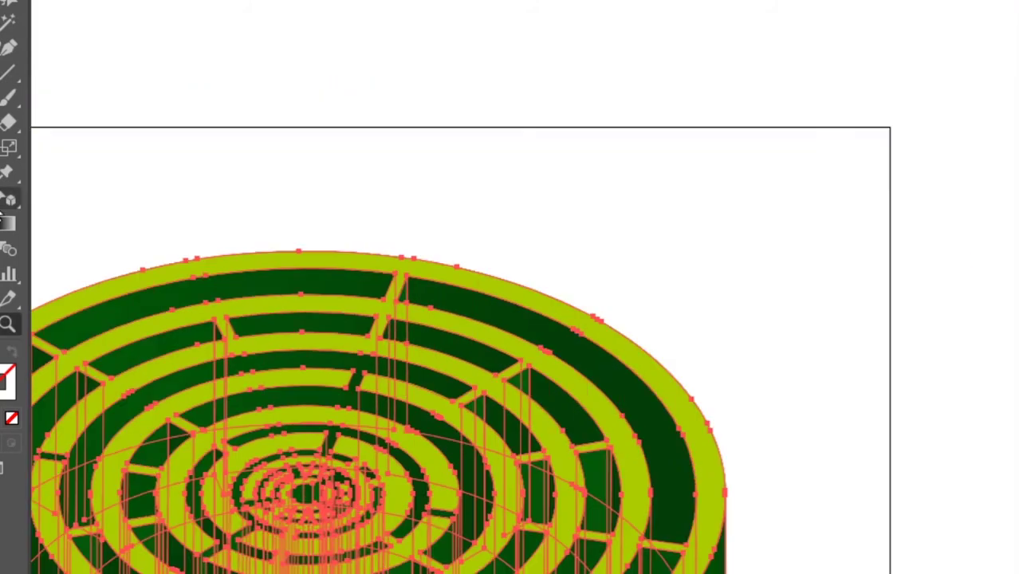
click(642, 198)
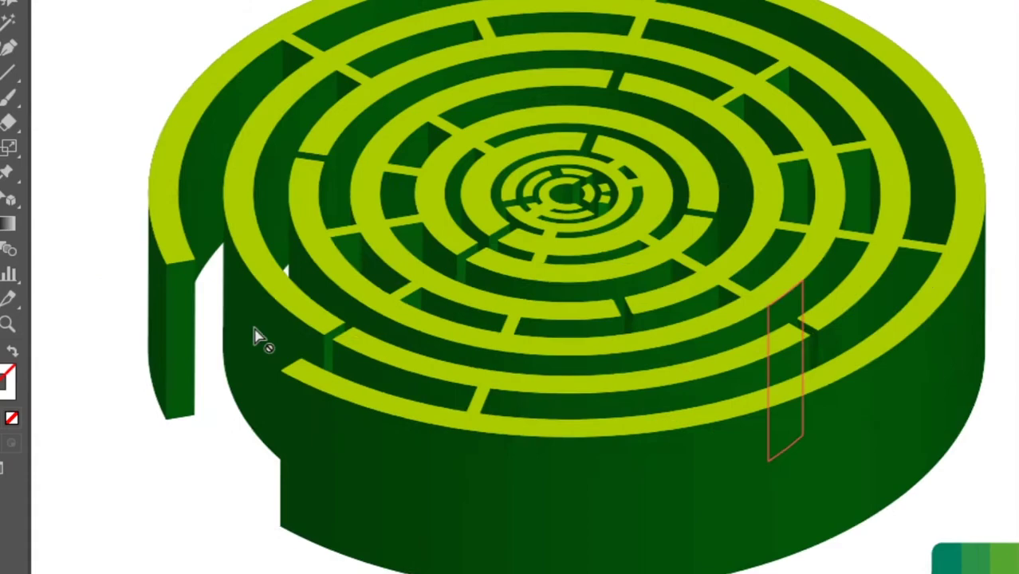
key(ctrl+minus)
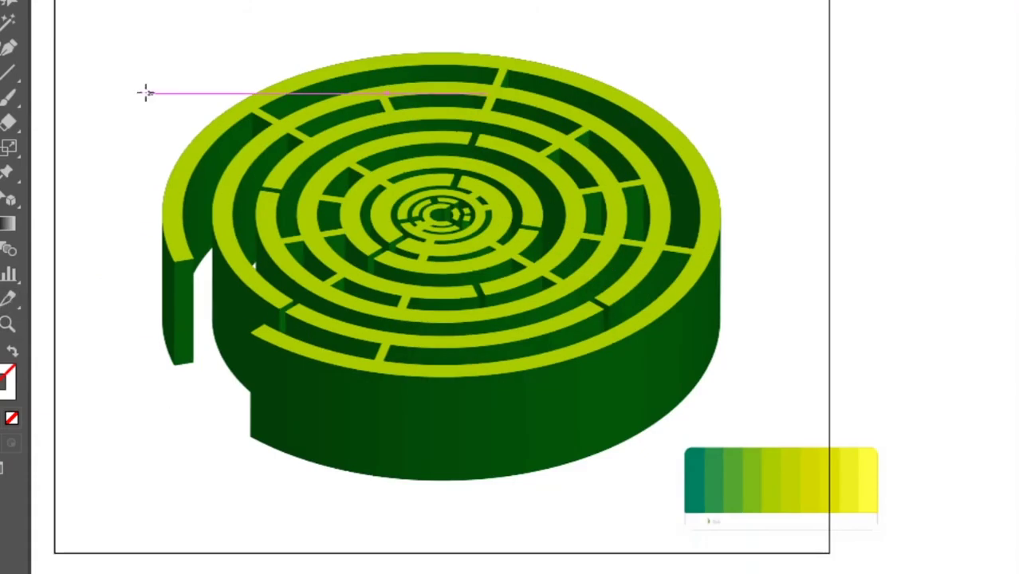
- Add an artboard-sized background rectangle behind the maze, filled with a medium palette green
drag(55, 52, 829, 510)
key(ctrl+shift+bracketleft)
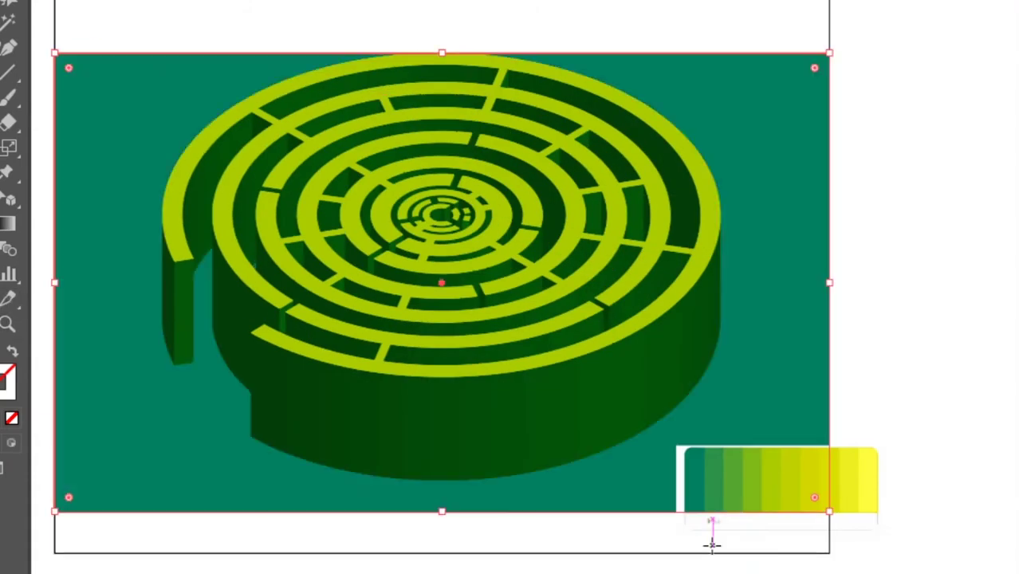
key(i)
click(785, 482)
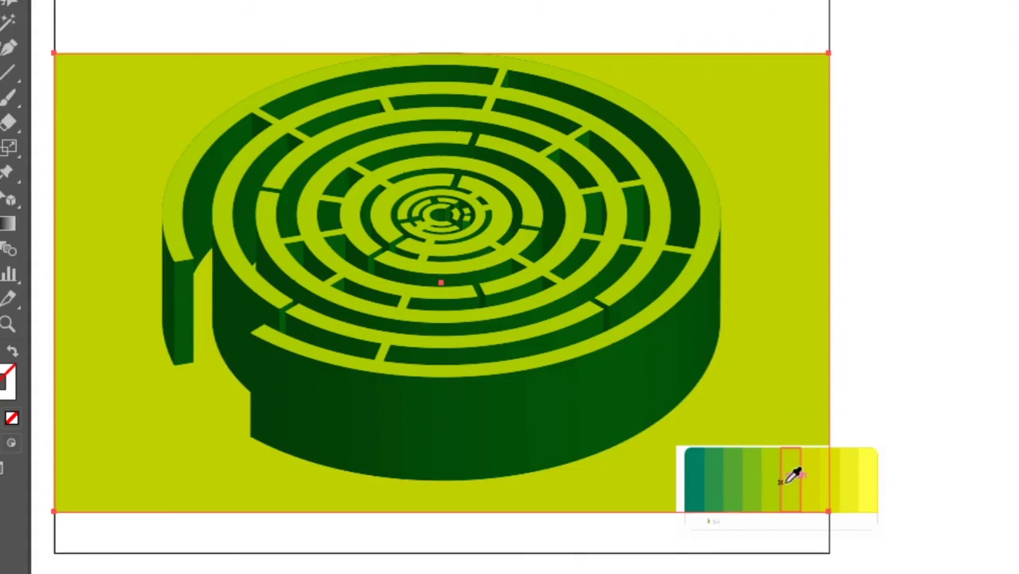
click(750, 483)
click(712, 483)
key(ctrl+z)
click(637, 334)
- Centre the maze in view and begin a Pen outline for the ground shadow
drag(637, 334, 742, 318)
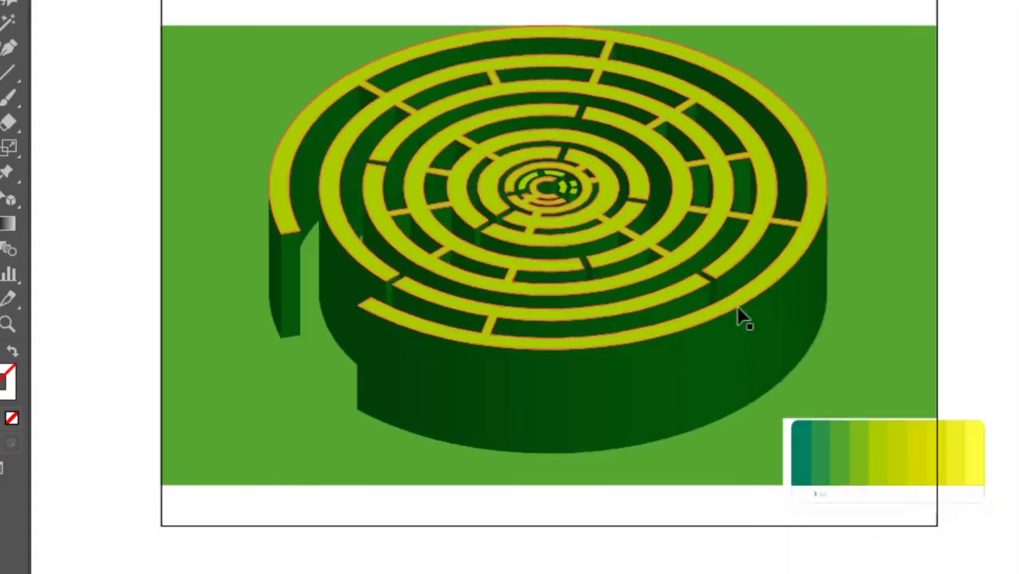
key(ctrl+shift+a)
drag(864, 222, 933, 251)
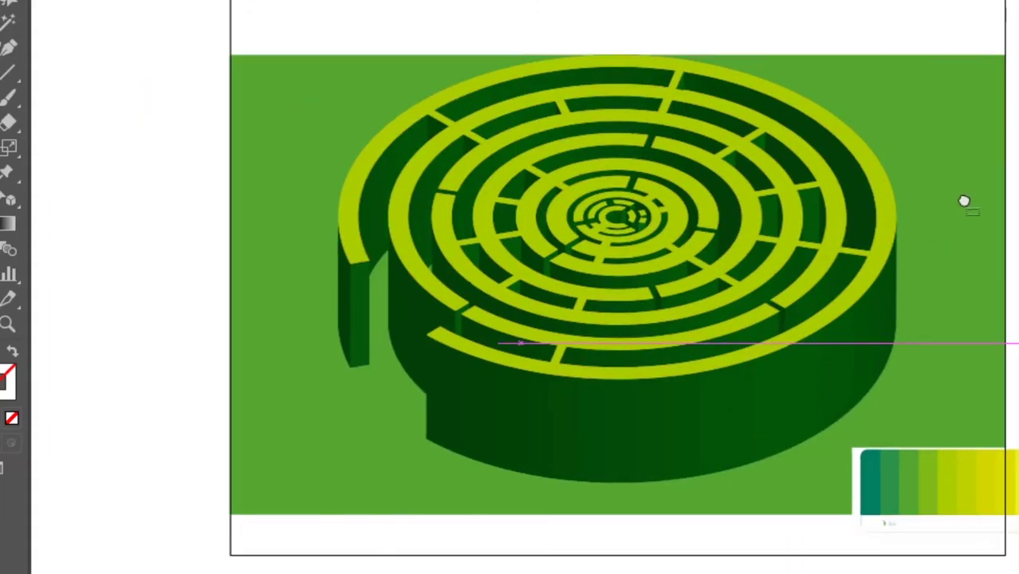
key(p)
click(391, 246)
- Draw a closed curved shadow outline below the maze and paste it in front
drag(319, 382, 229, 248)
drag(230, 247, 244, 317)
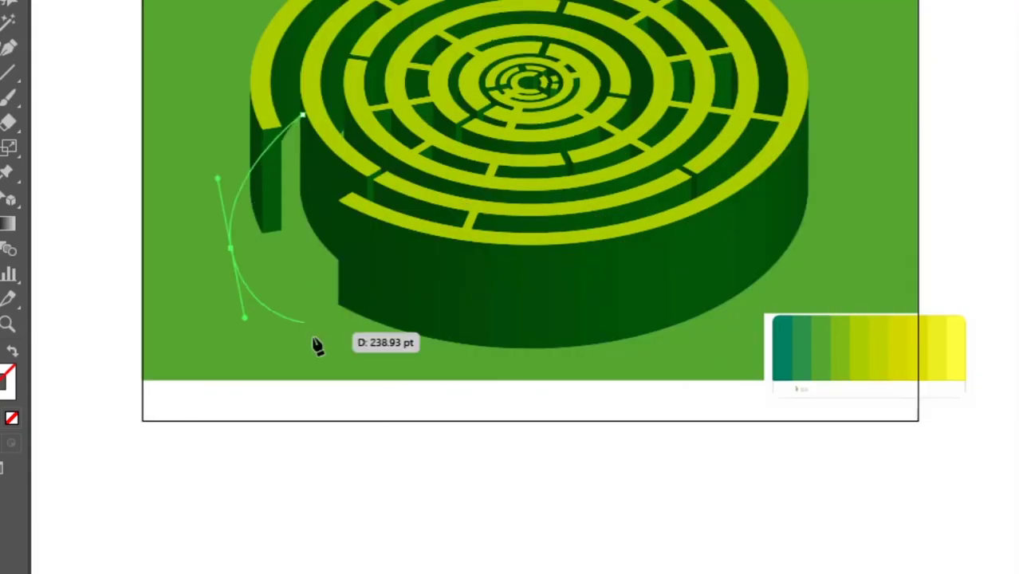
mouse_move(293, 377)
mouse_down()
mouse_move(573, 350)
mouse_move(674, 234)
mouse_up()
click(664, 214)
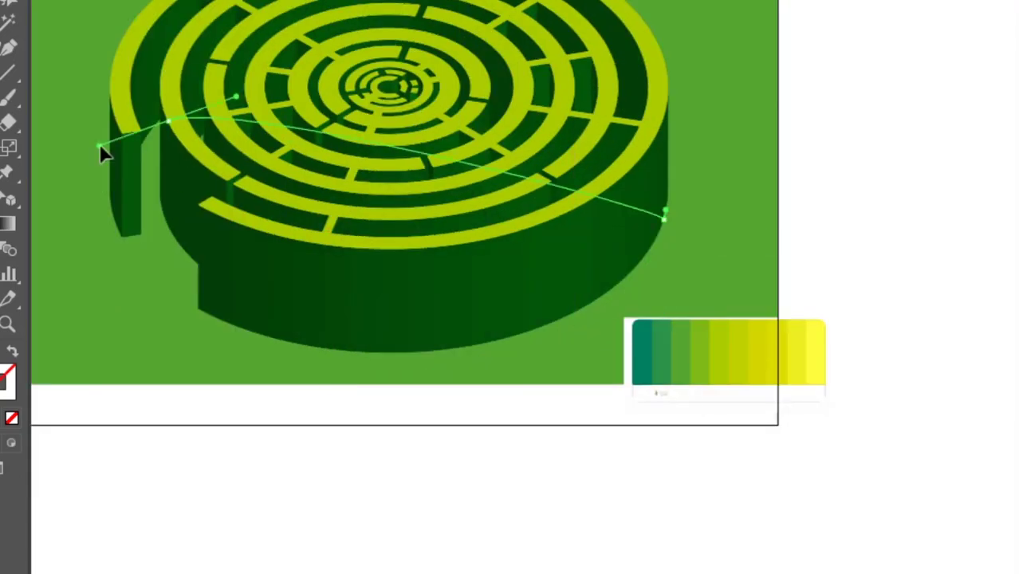
click(161, 120)
key(ctrl+x)
key(ctrl+f)
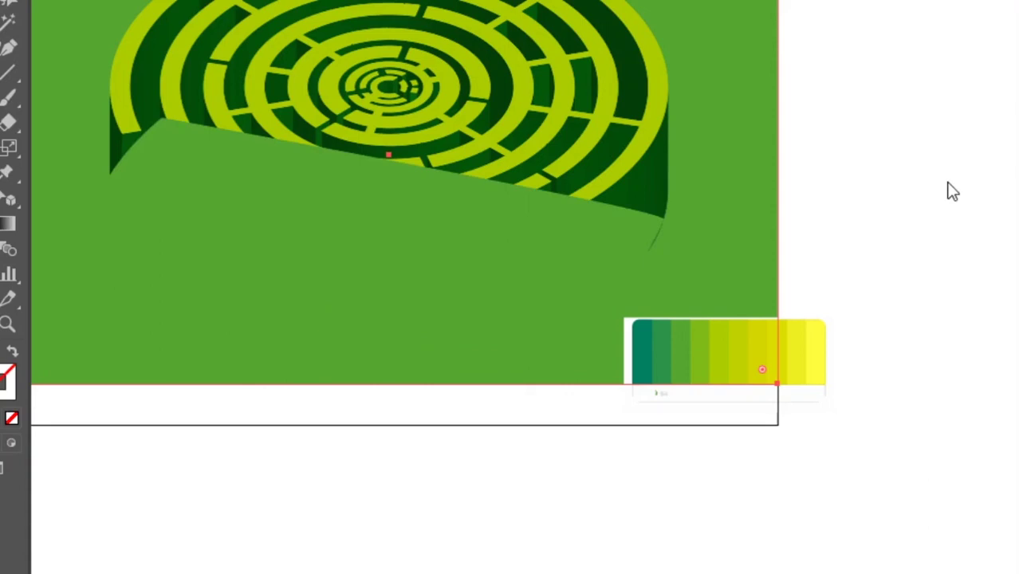
- Delete the green background rectangle and fill the shadow with a medium palette green
click(643, 381)
click(759, 375)
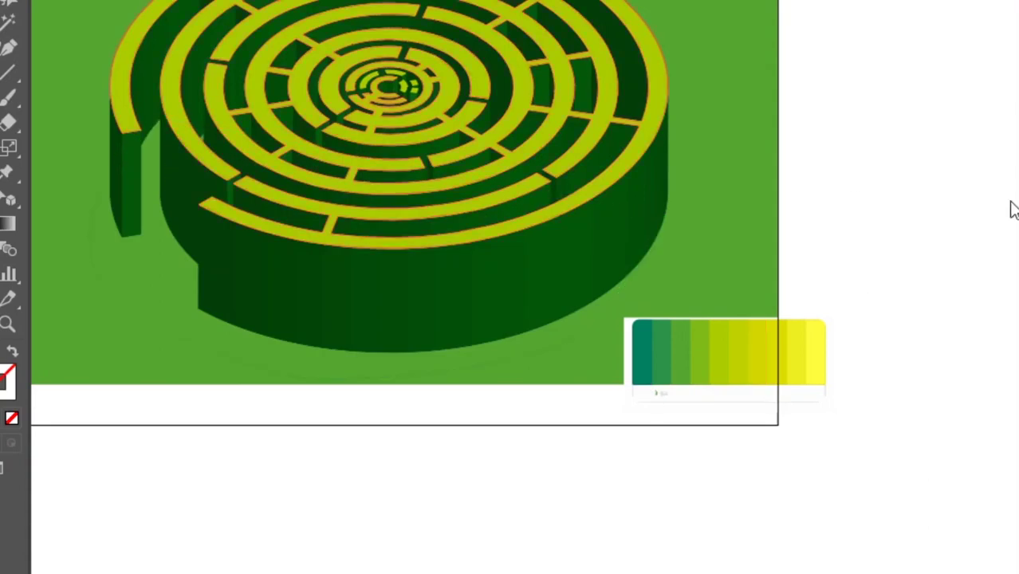
click(8, 4)
key(Delete)
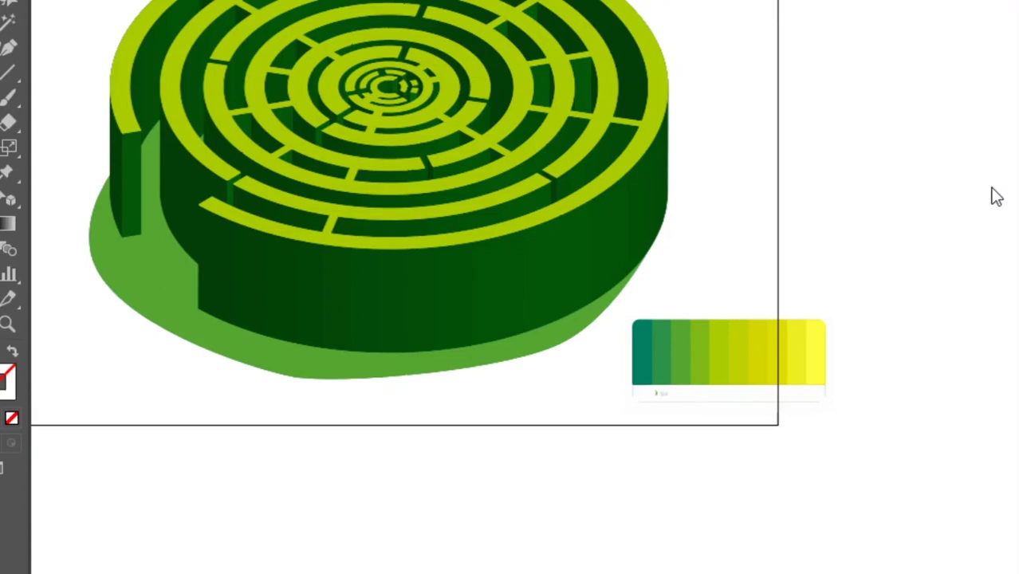
click(659, 368)
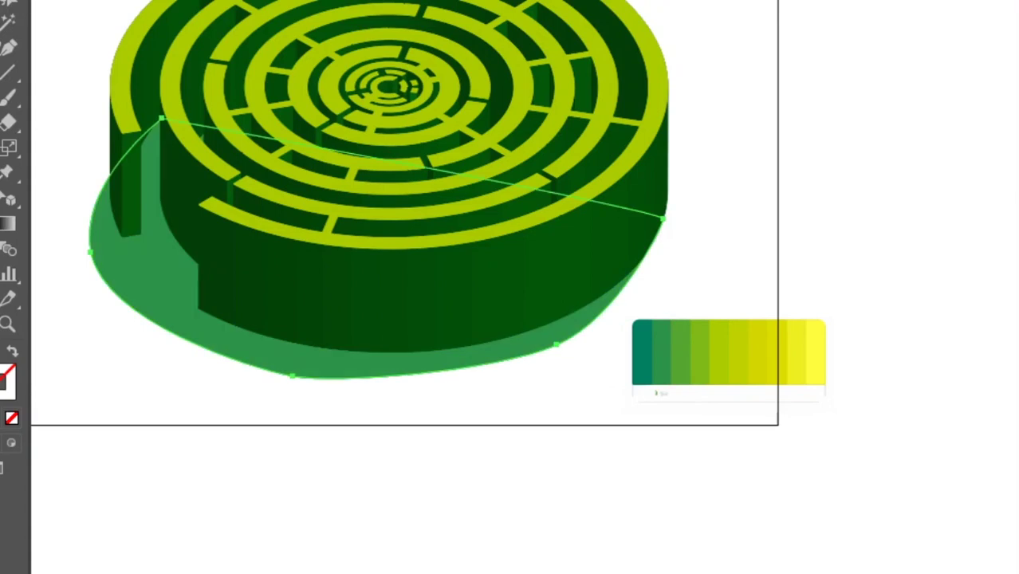
- Pull the shadow's bottom curve lower and reshape its left curve handles
key(p)
drag(557, 356, 471, 410)
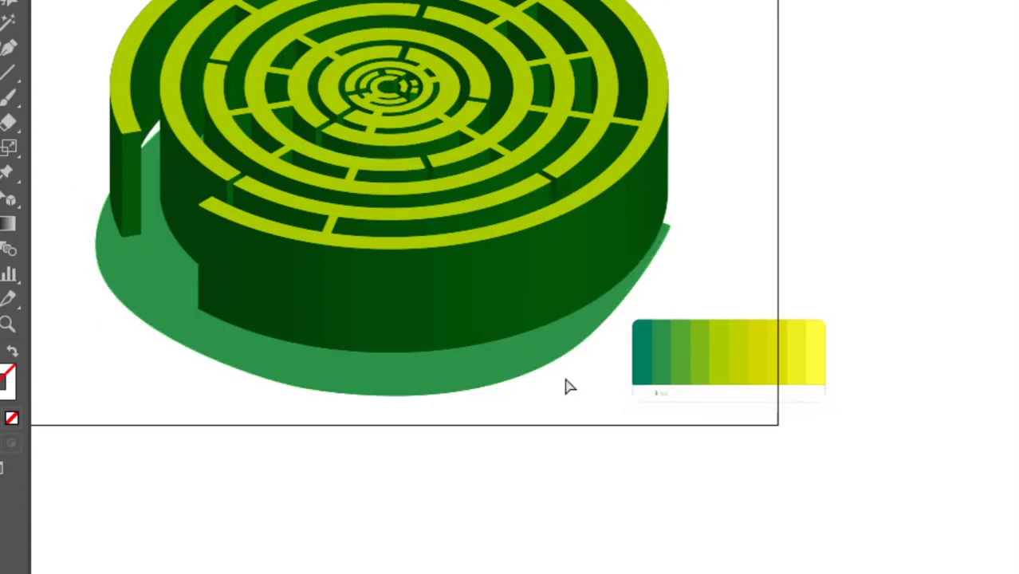
click(414, 391)
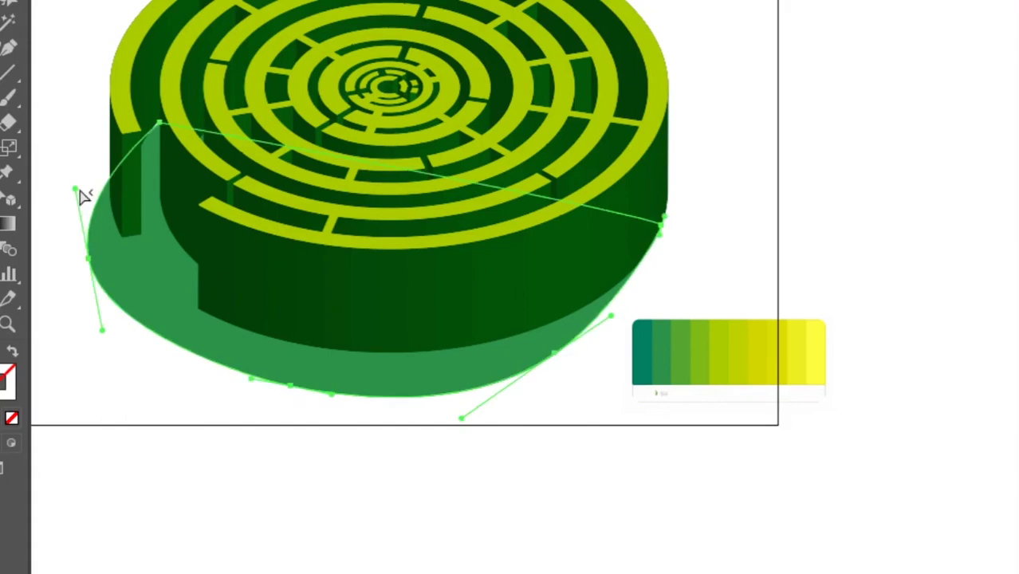
drag(80, 196, 86, 115)
mouse_move(96, 240)
mouse_down()
mouse_move(112, 263)
mouse_move(102, 261)
mouse_up()
drag(106, 211, 136, 95)
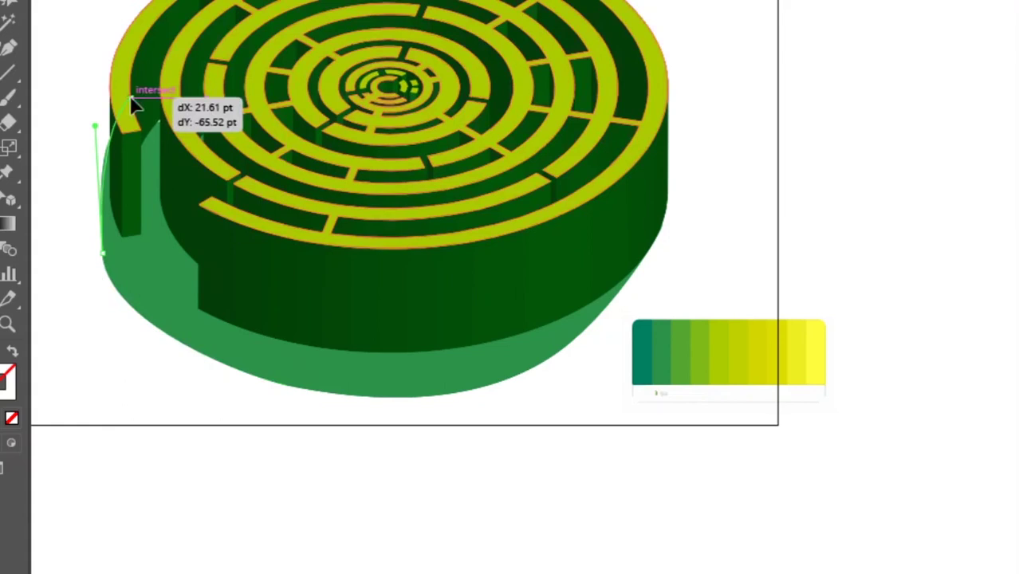
- Move the shadow's left and upper anchors and curve its left edge toward the maze
key(p)
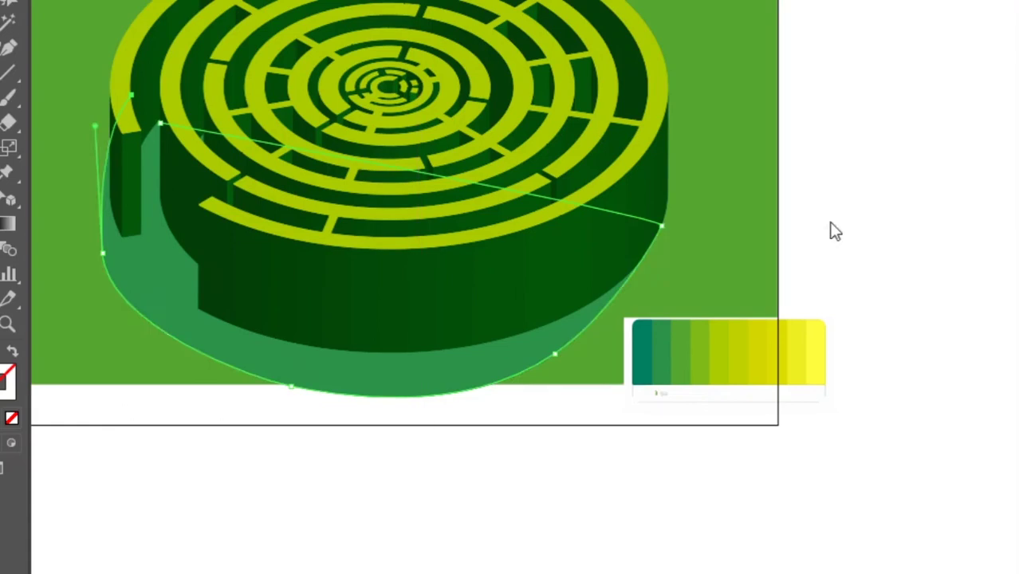
drag(102, 252, 69, 266)
drag(131, 94, 135, 86)
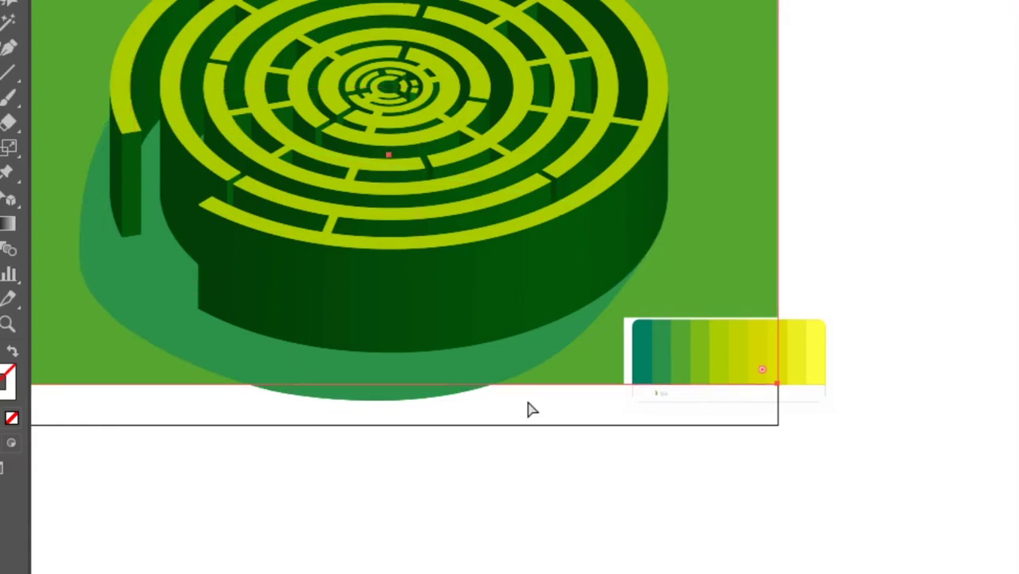
click(286, 399)
drag(91, 155, 102, 341)
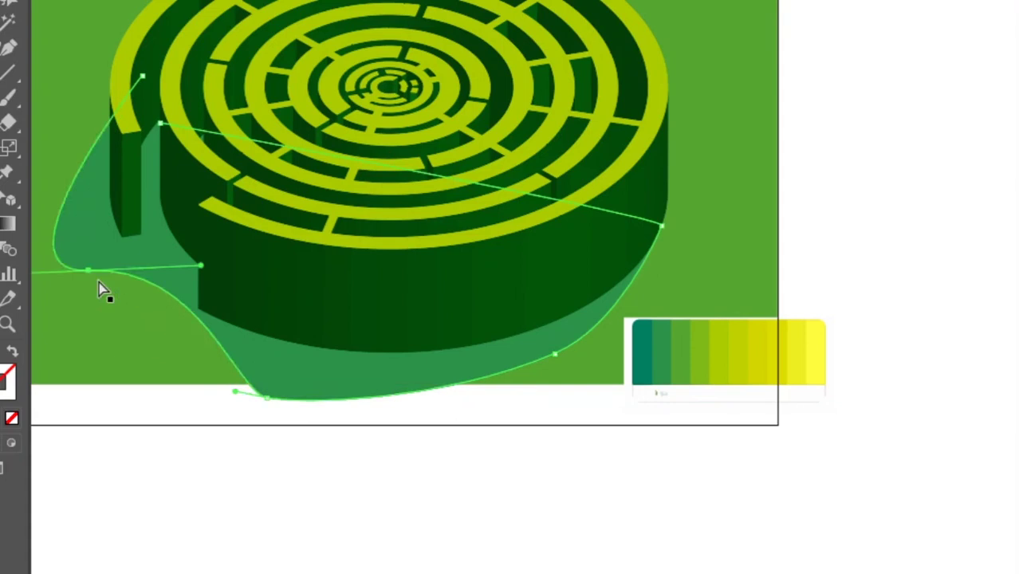
click(112, 314)
click(380, 464)
- Redraw a new shadow outline with the Pen tool curving around the maze base
key(p)
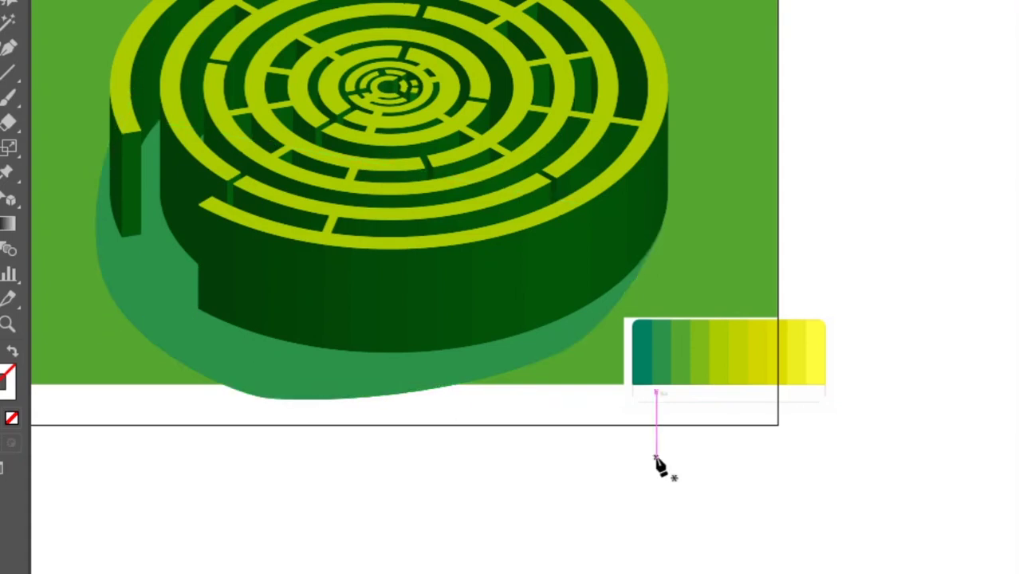
drag(259, 396, 655, 239)
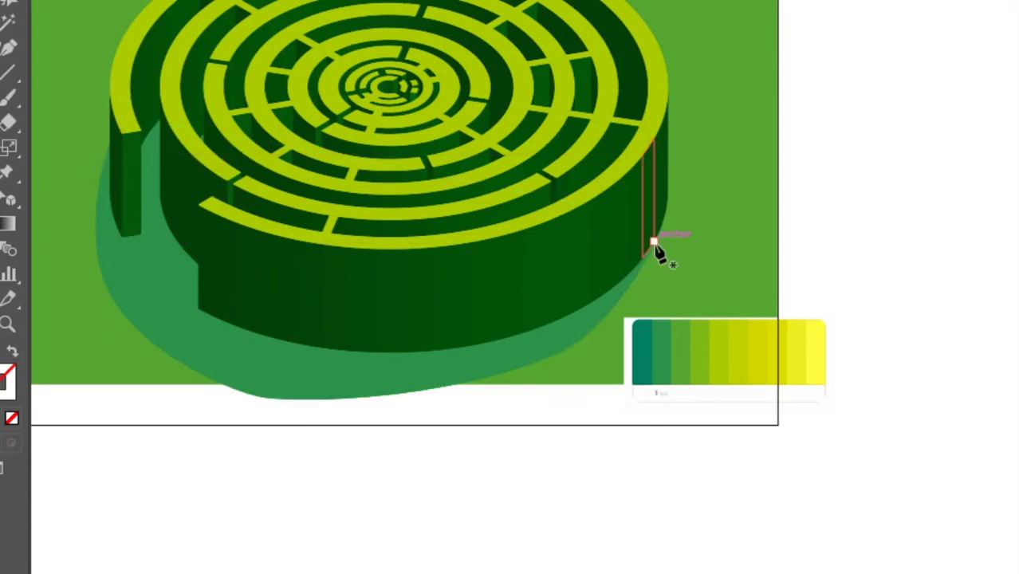
drag(68, 267, 69, 231)
click(120, 140)
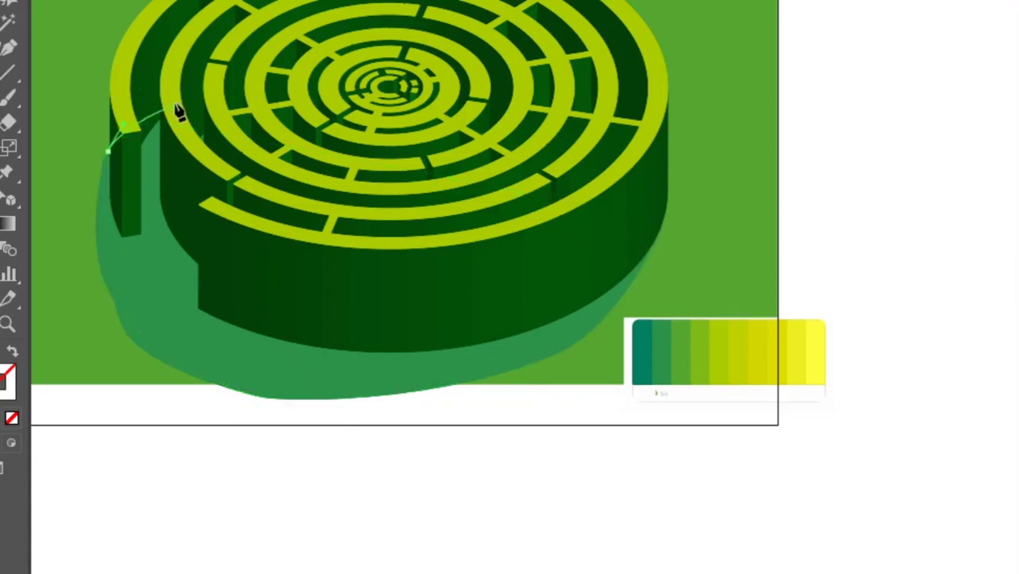
click(749, 231)
key(ctrl+z)
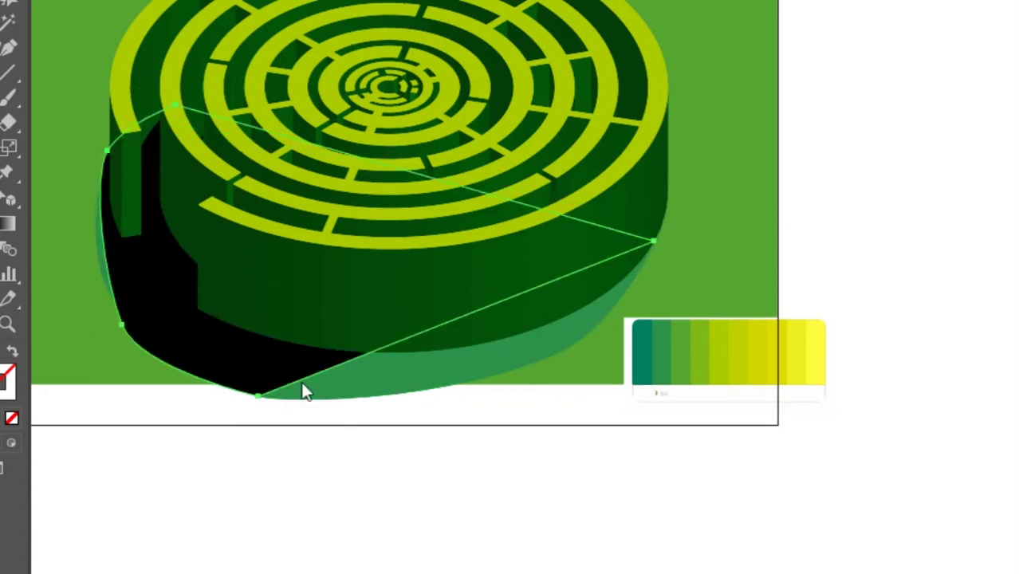
mouse_move(259, 396)
mouse_down()
mouse_move(449, 389)
mouse_move(519, 412)
mouse_up()
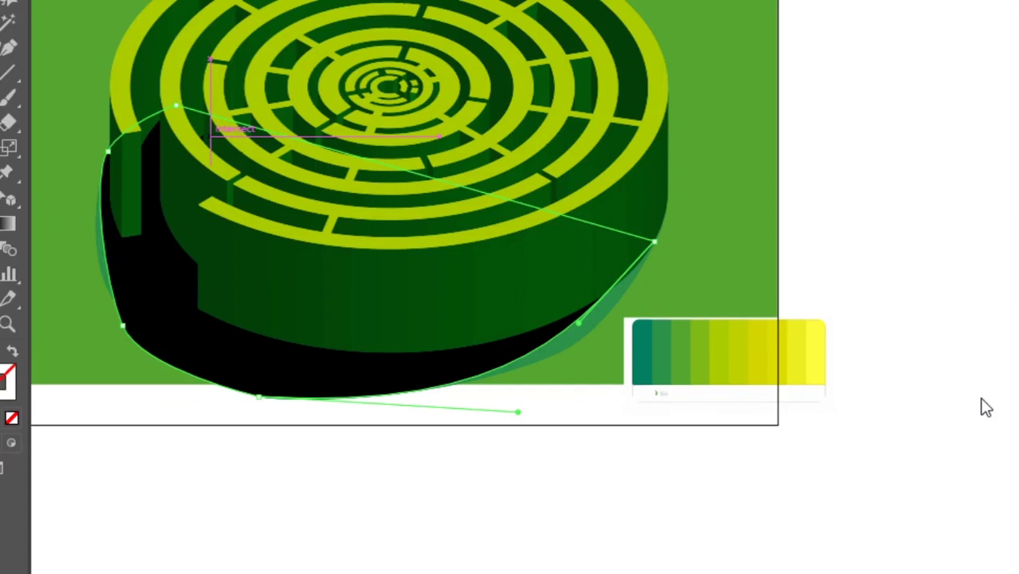
- Test gradient, black and grey shadow fills, then undo back to the medium-green shadow
key(period)
key(ctrl+z)
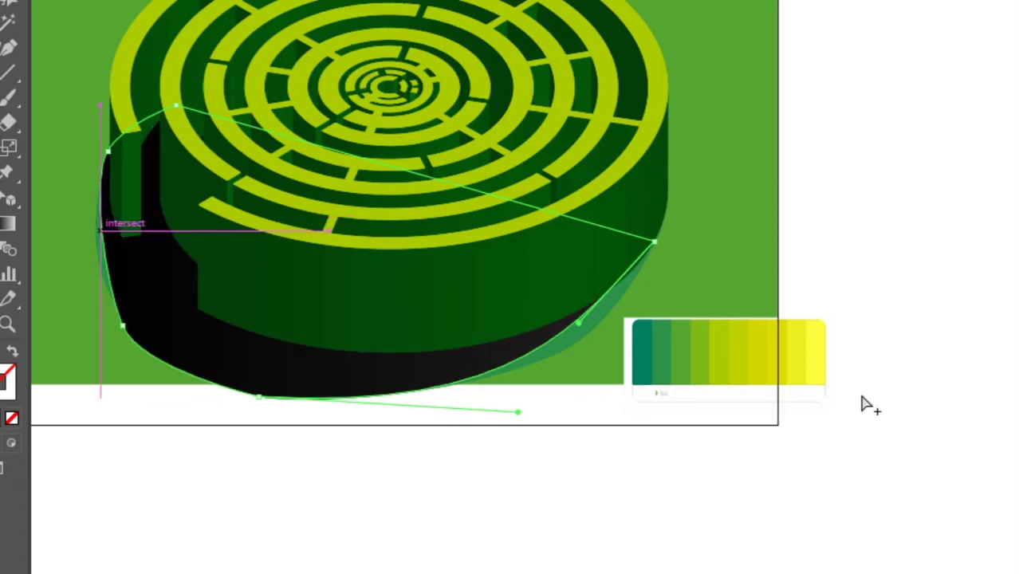
key(ctrl+z)
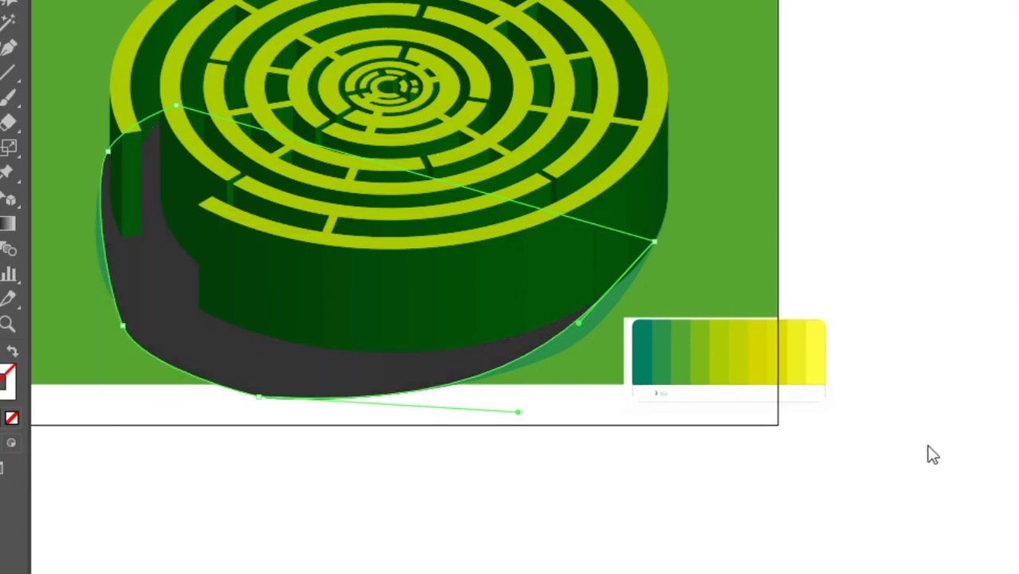
click(621, 503)
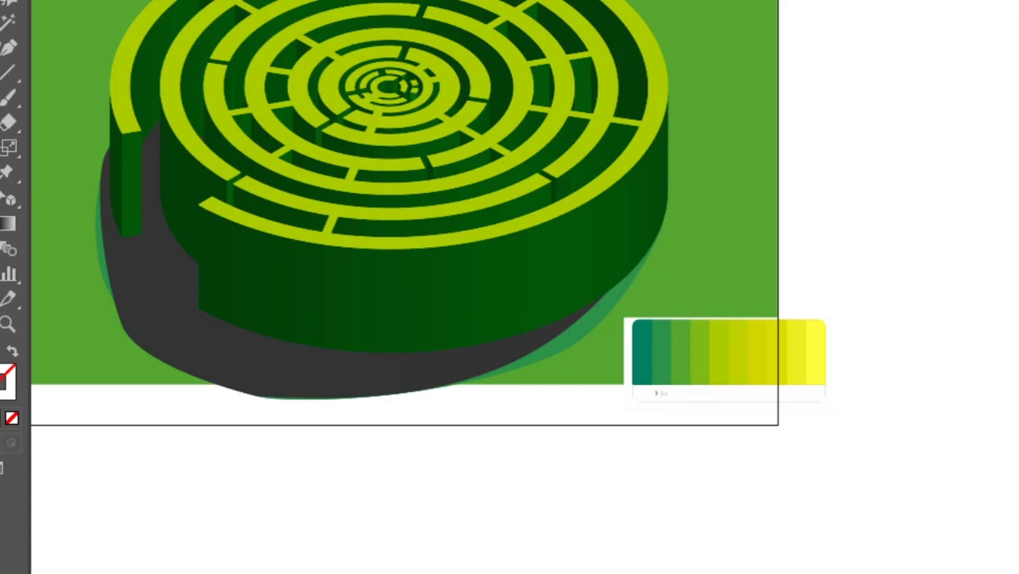
key(ctrl+z)
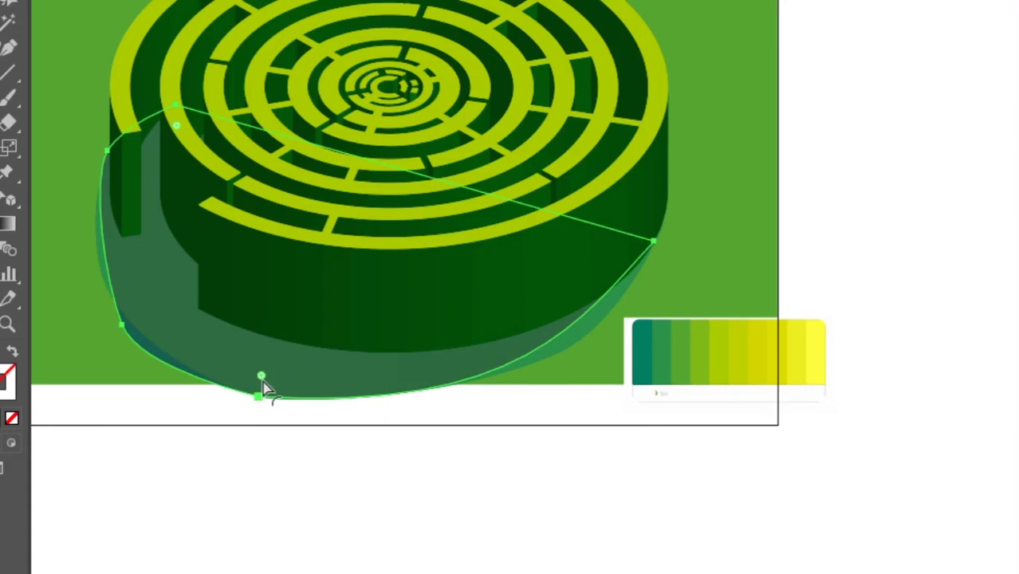
click(257, 395)
ctrl+click(154, 443)
key(ctrl+z)
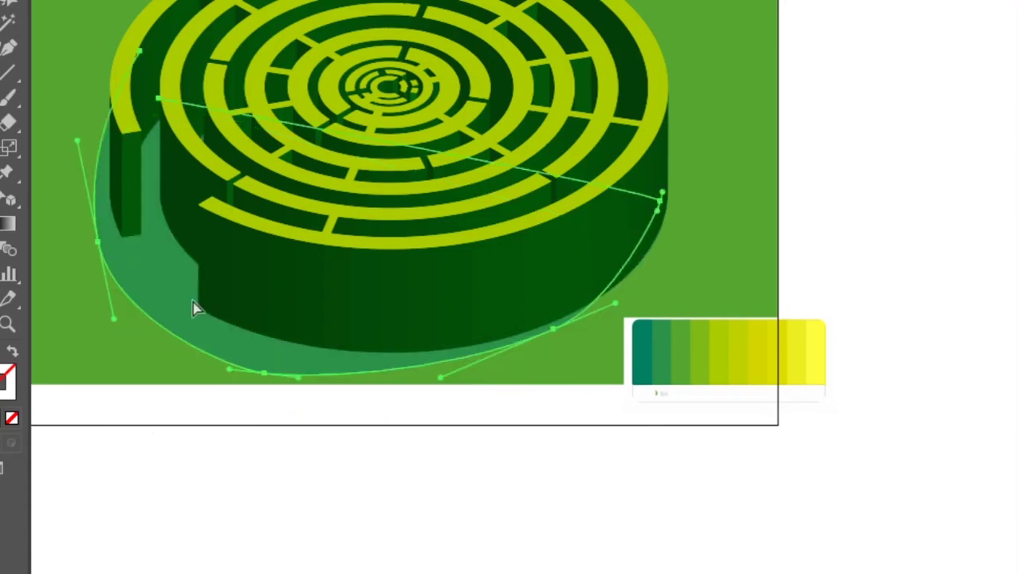
key(ctrl+z)
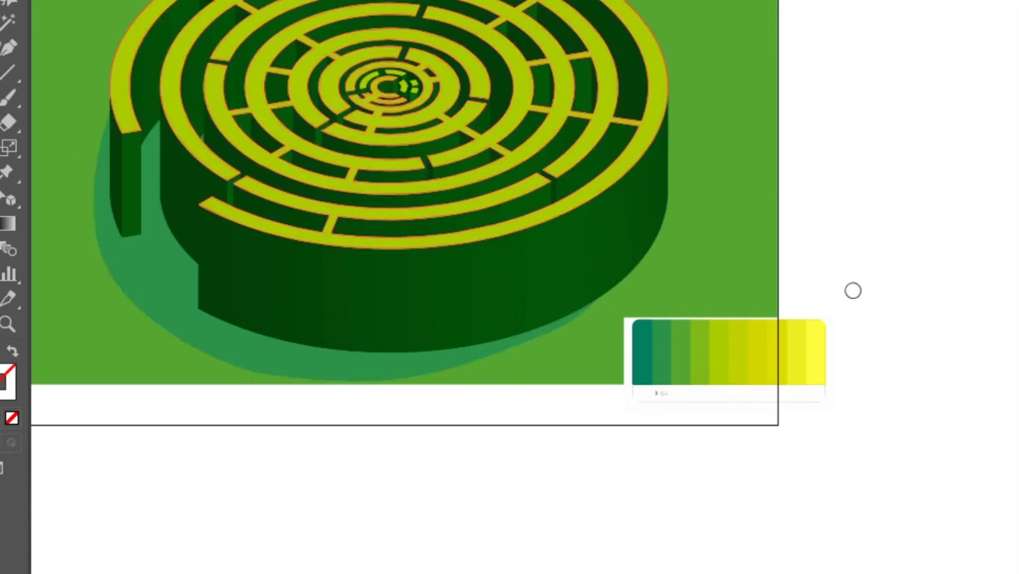
- Restore the enlarged shadow shape and pull its upper-left curve outward toward the lower left
key(ctrl+z)
key(ctrl+z)
key(ctrl+shift+z)
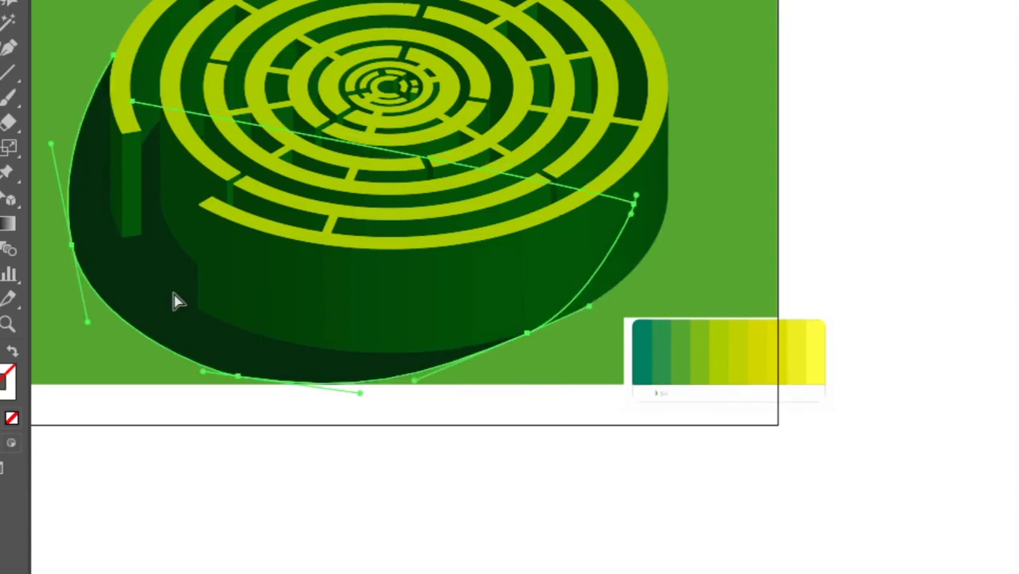
key(ctrl+shift+z)
key(ctrl+shift+z)
key(ctrl+shift+z)
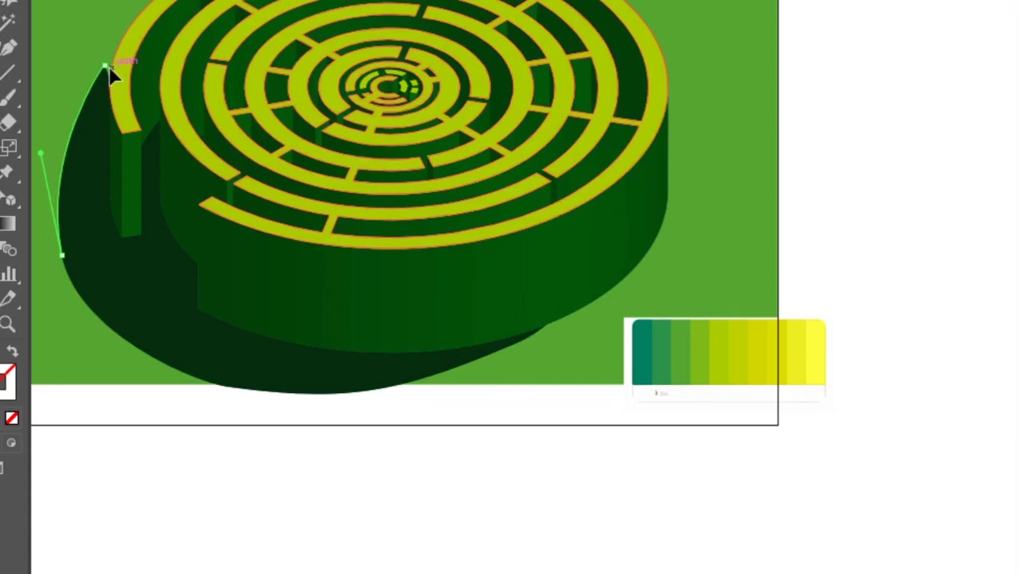
key(ctrl+shift+z)
key(ctrl+shift+z)
drag(196, 135, 778, 4)
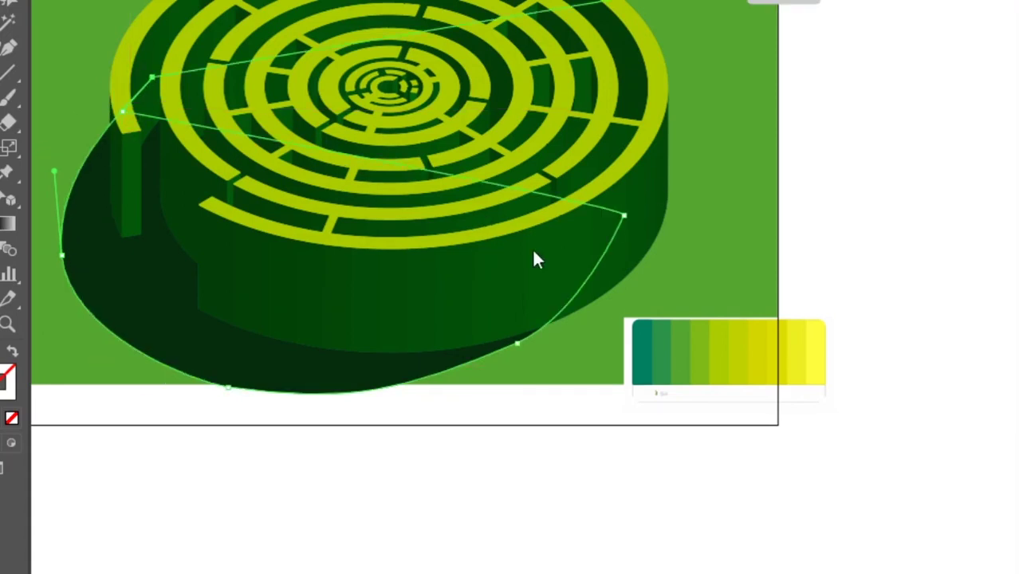
- Darken and blur the ground shadow, then reshape its lower-right and bottom curves
key(ctrl+shift+z)
key(ctrl+shift+z)
key(ctrl+shift+z)
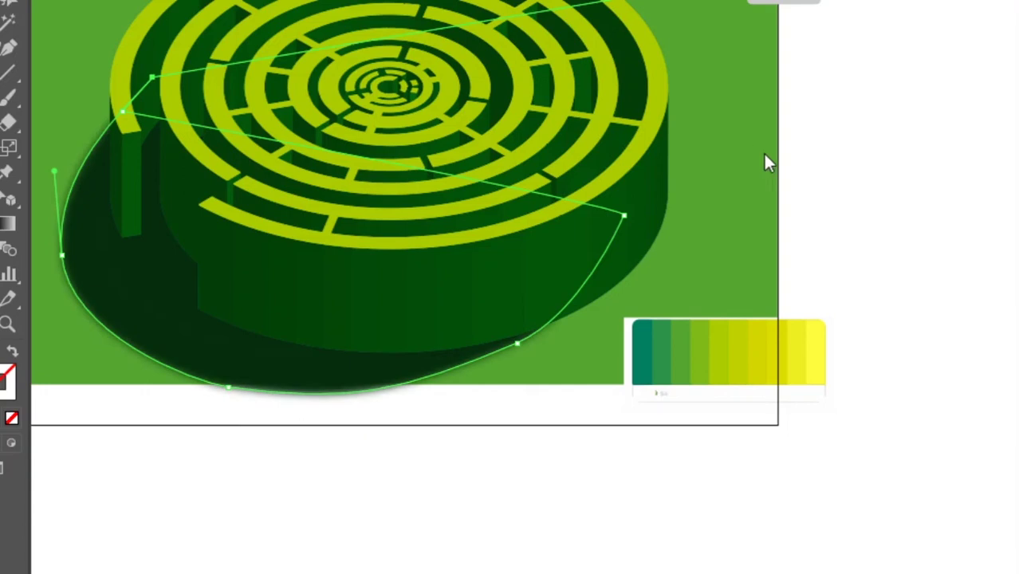
key(ctrl+shift+z)
mouse_move(461, 382)
mouse_down()
mouse_move(749, 164)
mouse_move(723, 223)
mouse_up()
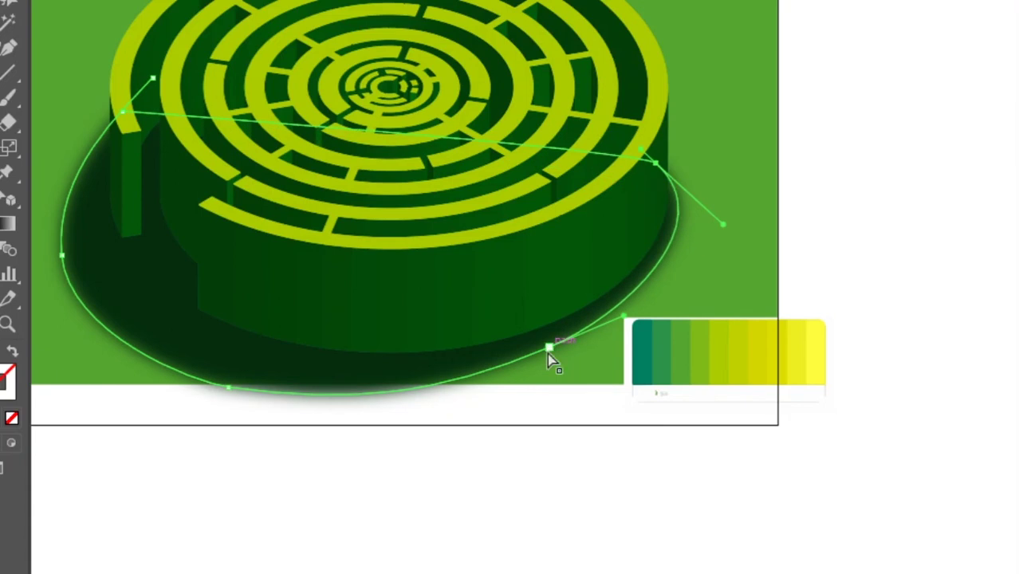
mouse_move(548, 353)
mouse_down()
mouse_move(403, 431)
mouse_move(177, 368)
mouse_up()
key(ctrl+minus)
key(ctrl+plus)
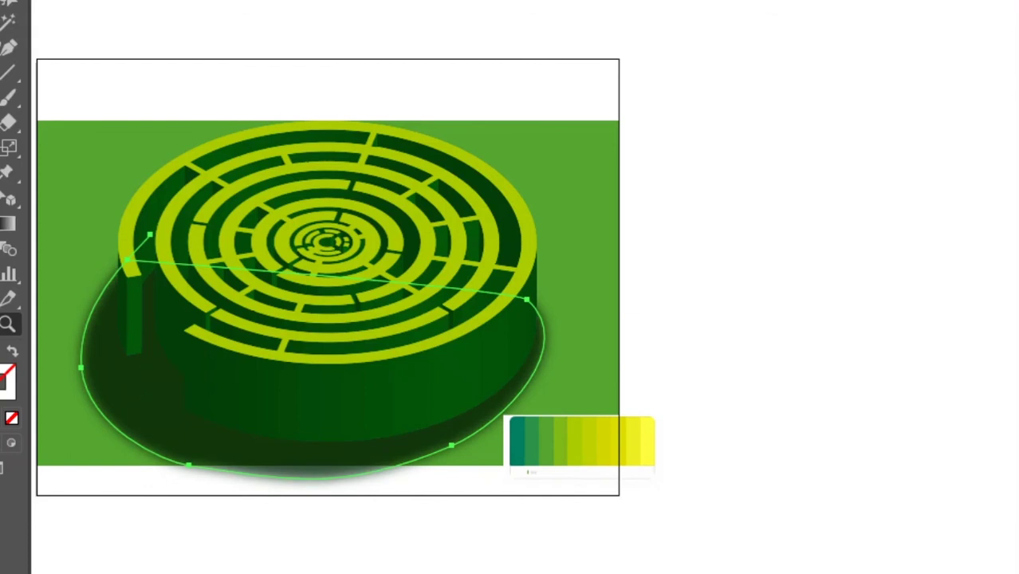
click(433, 351)
scroll(427, 470, up, 3)
scroll(426, 470, right, 3)
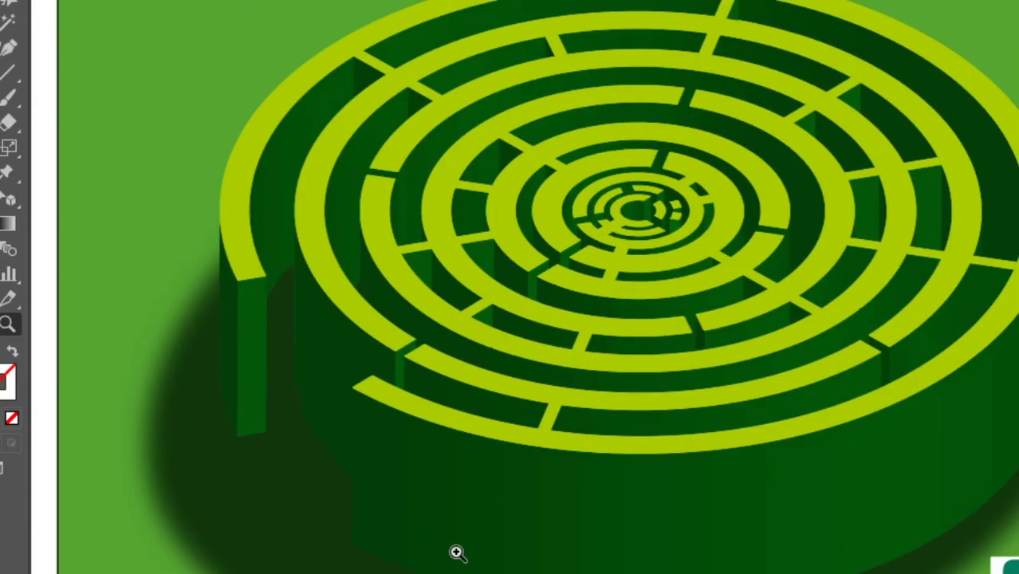
key(b)
drag(294, 258, 323, 351)
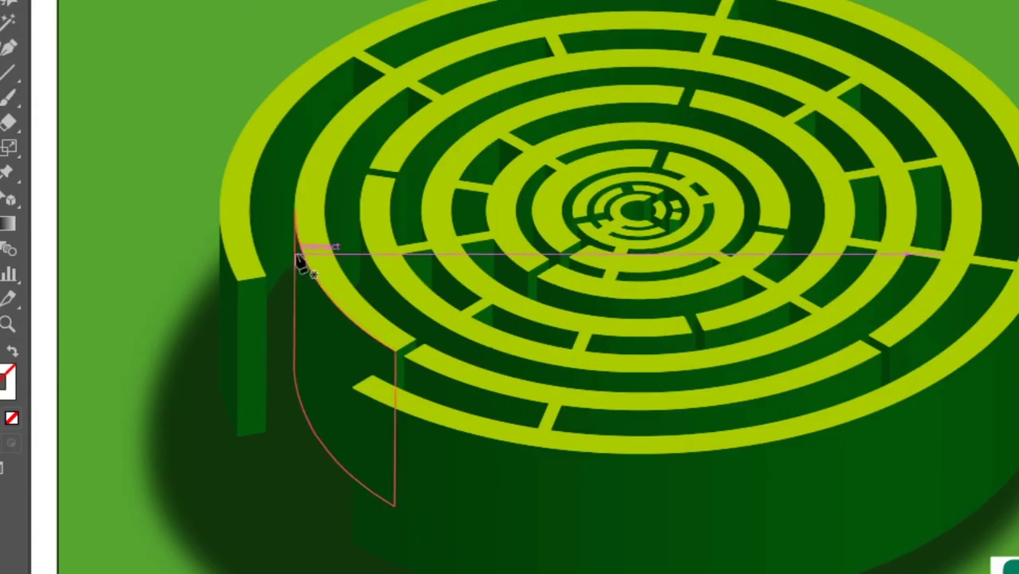
click(278, 328)
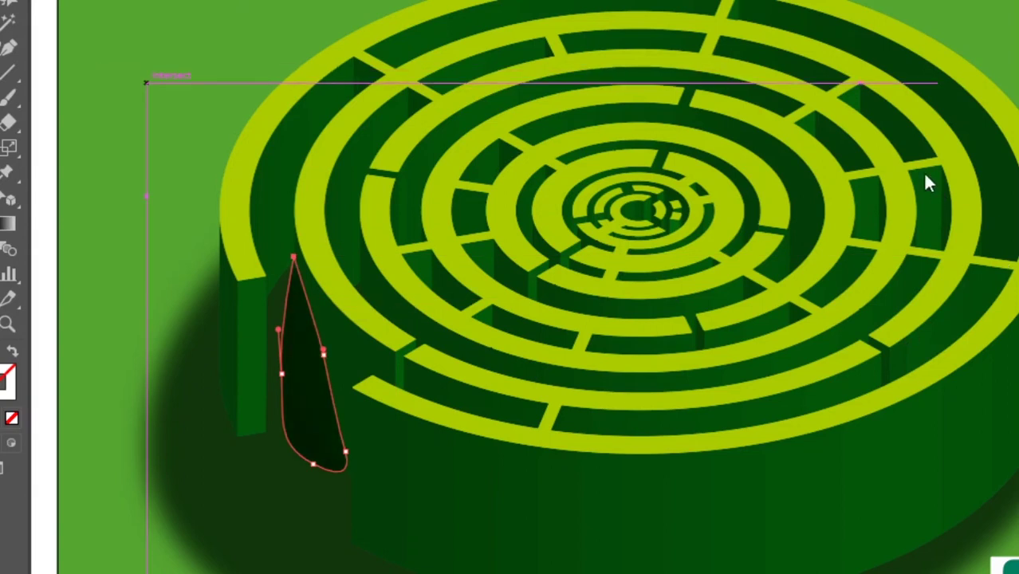
click(295, 255)
key(v)
click(330, 461)
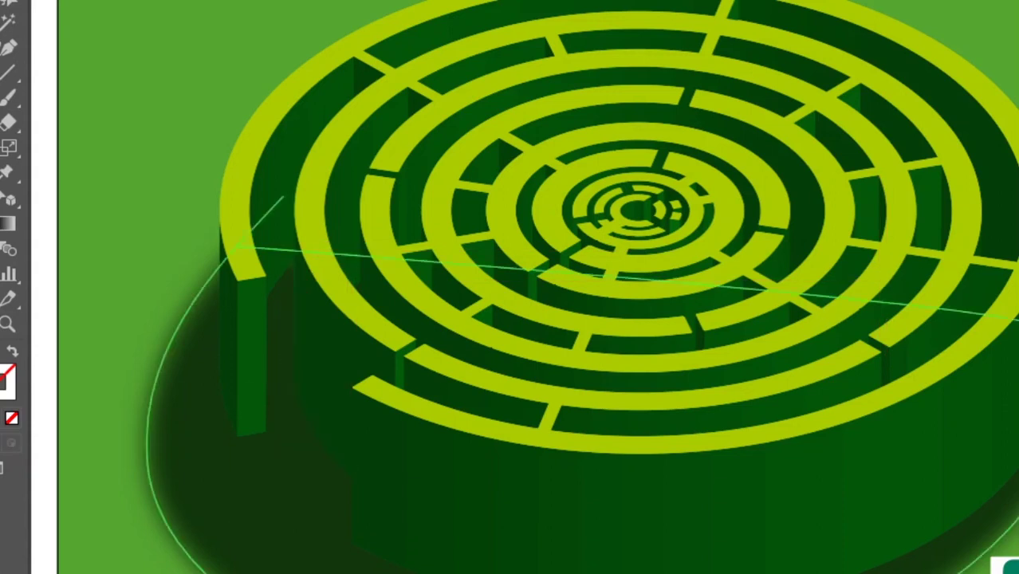
click(330, 360)
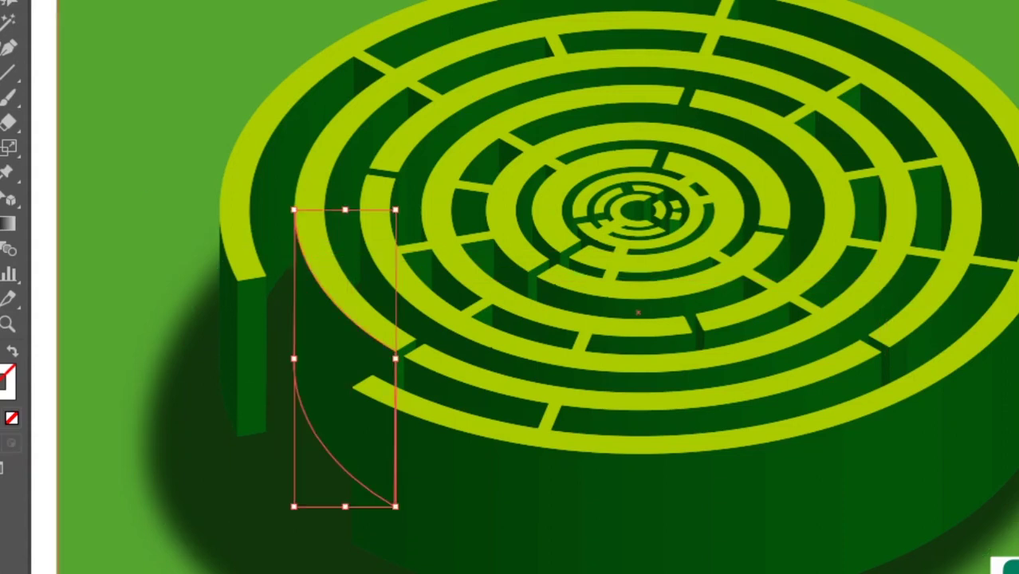
key(ctrl+a)
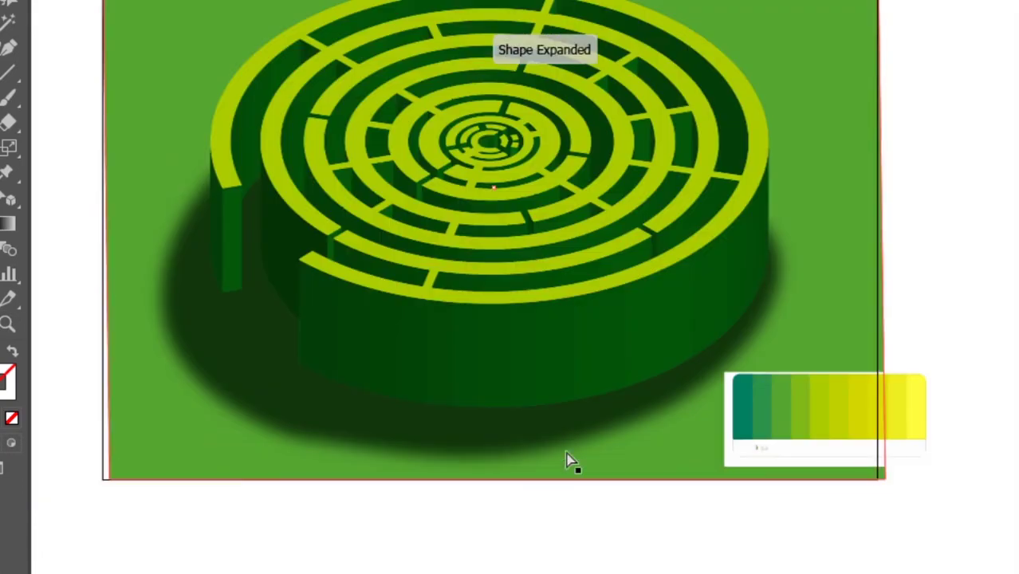
- Drag the ground shadow's bottom anchor to smooth it into an even oval
click(507, 483)
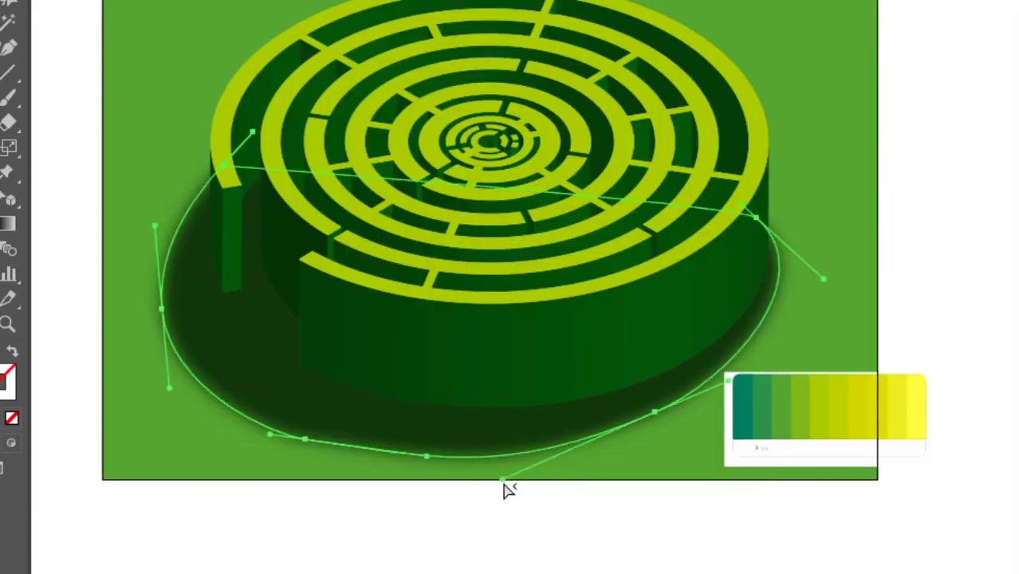
drag(507, 486, 546, 472)
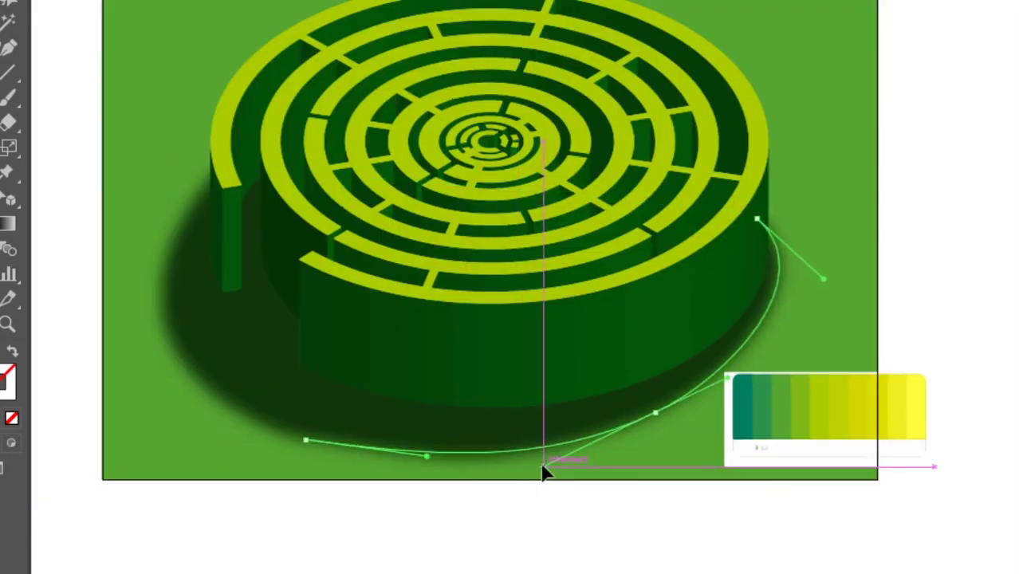
key(v)
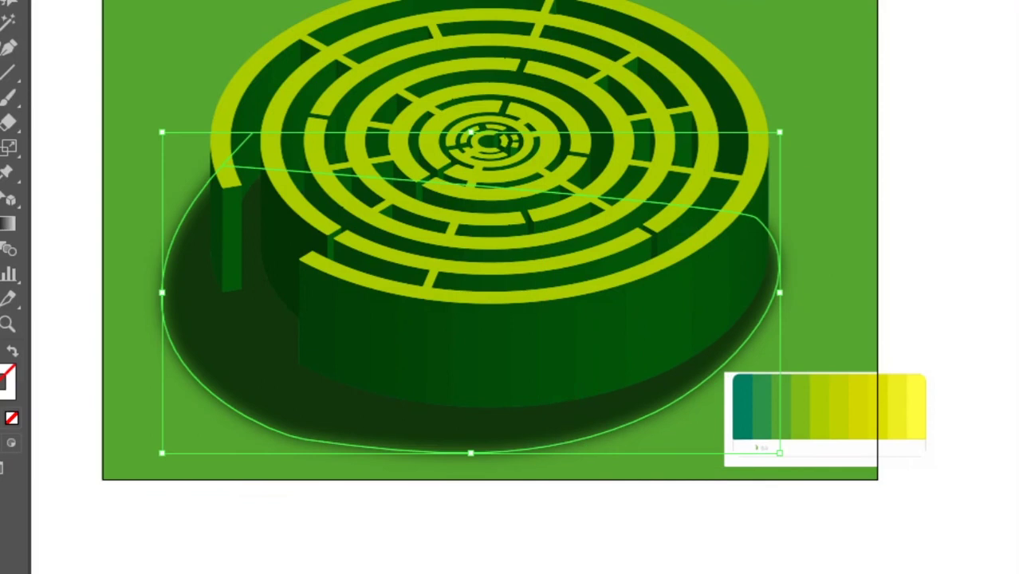
key(ctrl+shift+a)
- Darken the shadow's fill and move it up and right to sit under the maze base
key(ctrl+z)
click(609, 558)
click(459, 439)
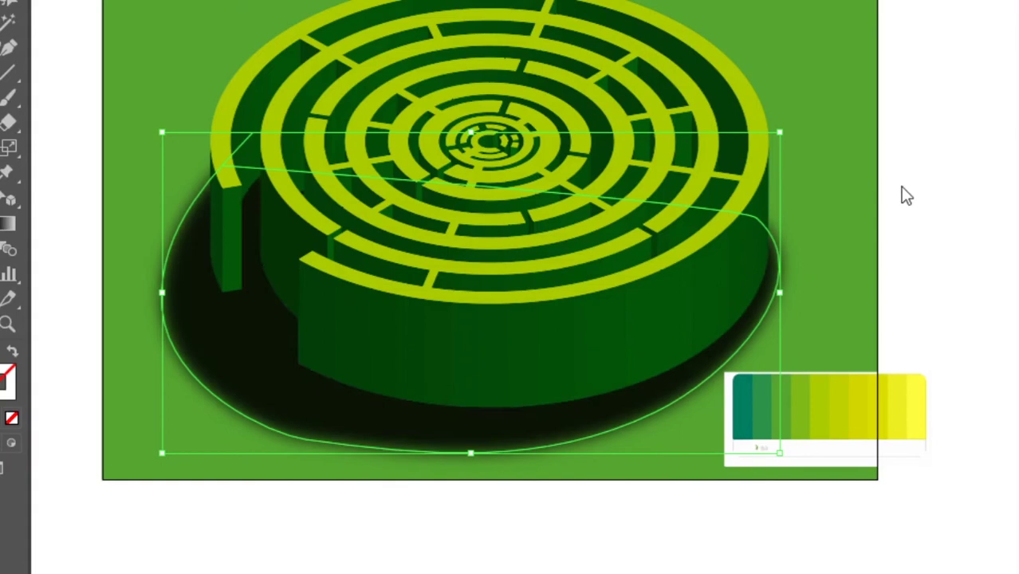
click(995, 307)
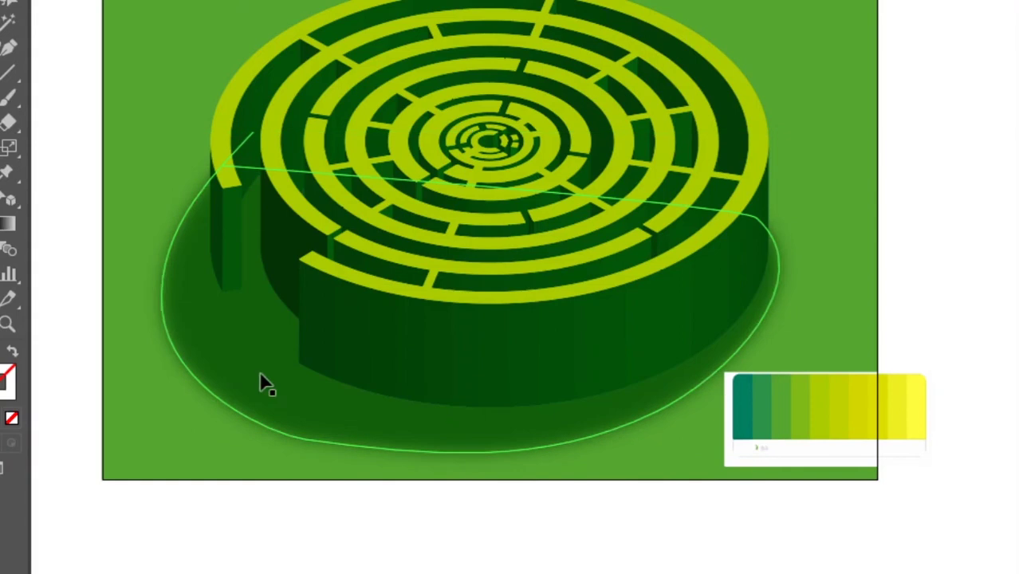
drag(229, 362, 267, 339)
click(962, 280)
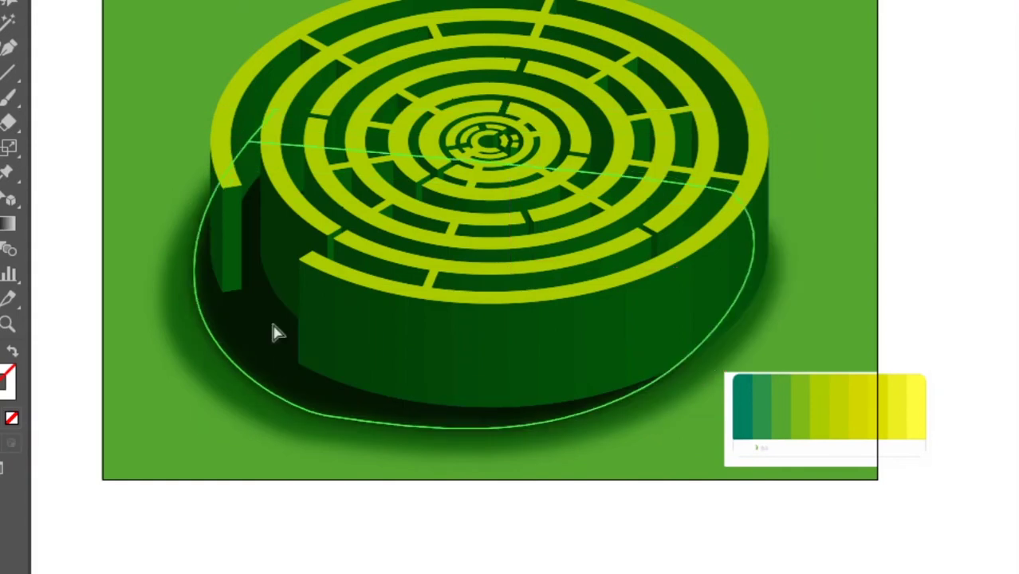